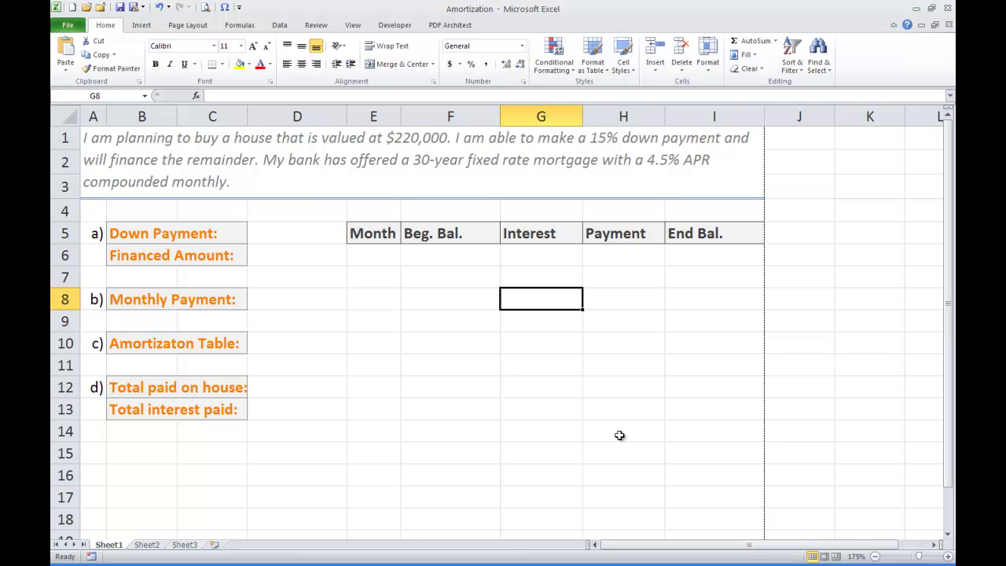
# Calculate the down payment in D5 with the formula =0.15*220000.
pyautogui.click(295, 233)
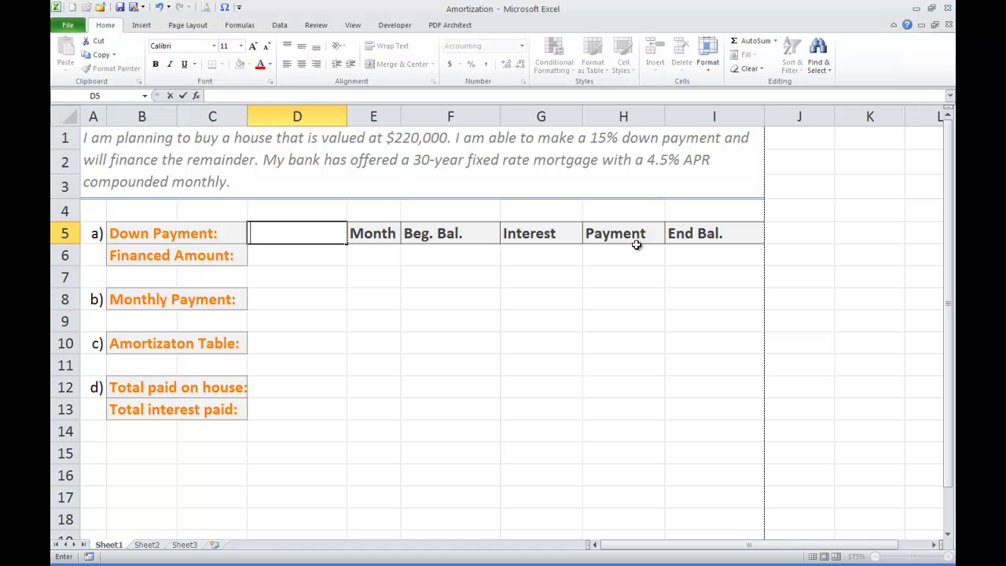
pyautogui.write('=')
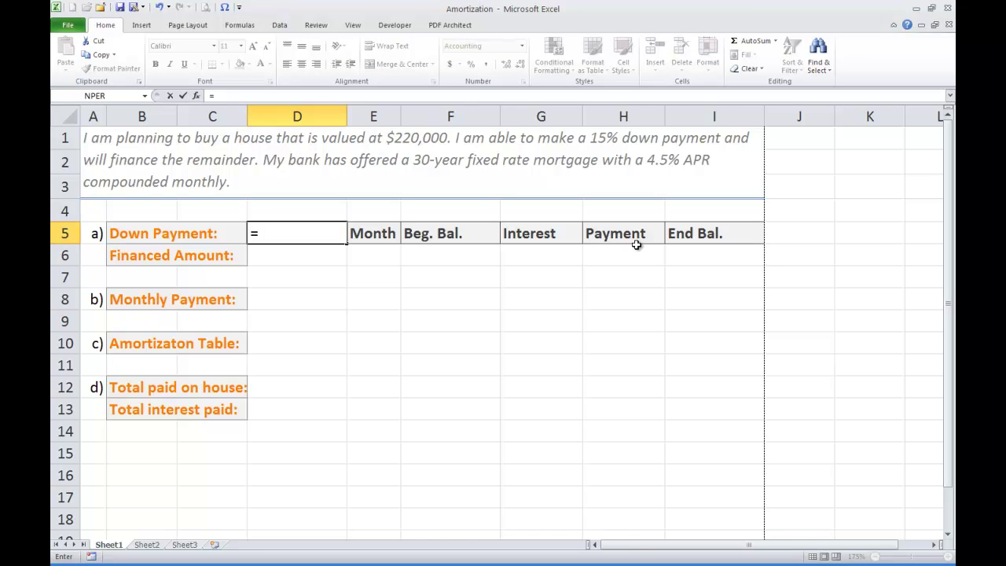
pyautogui.write('0.15*220000')
pyautogui.press('Return')
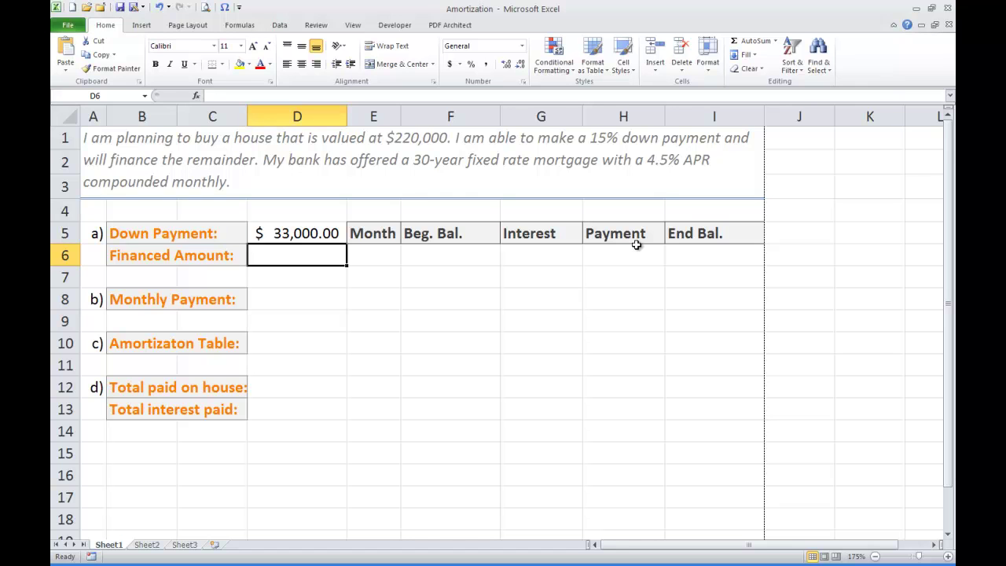
pyautogui.write('=')
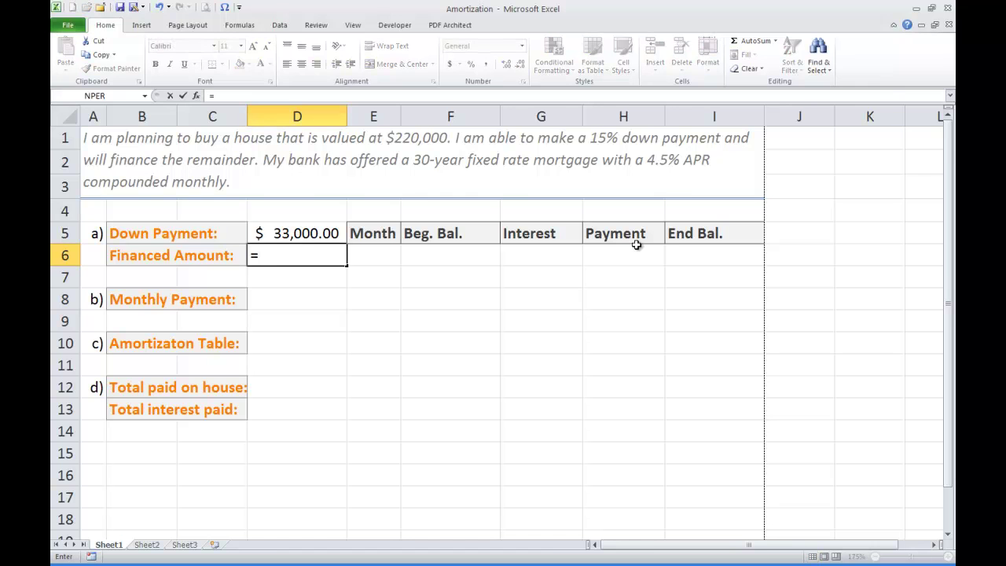
pyautogui.write('22000')
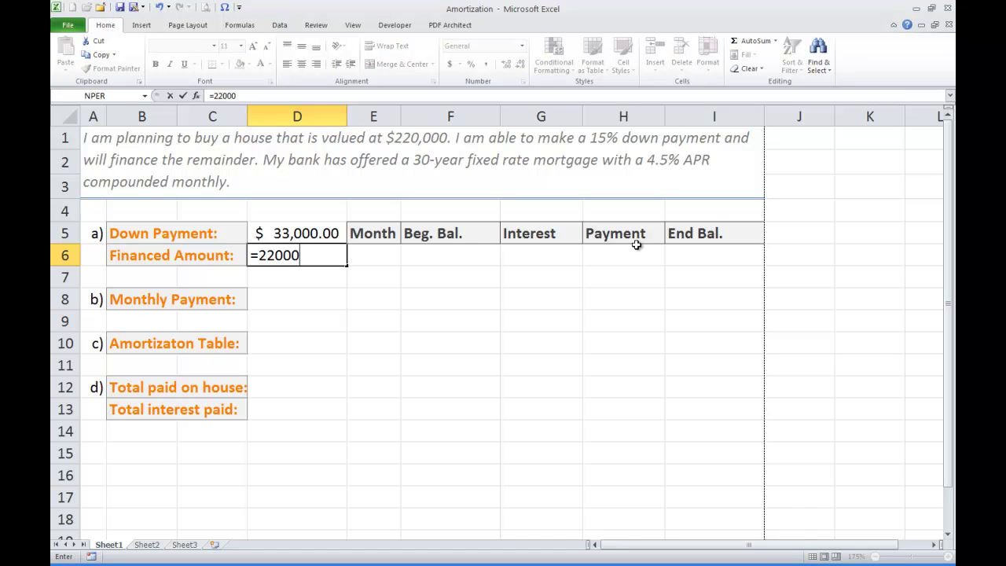
pyautogui.write('0-33000')
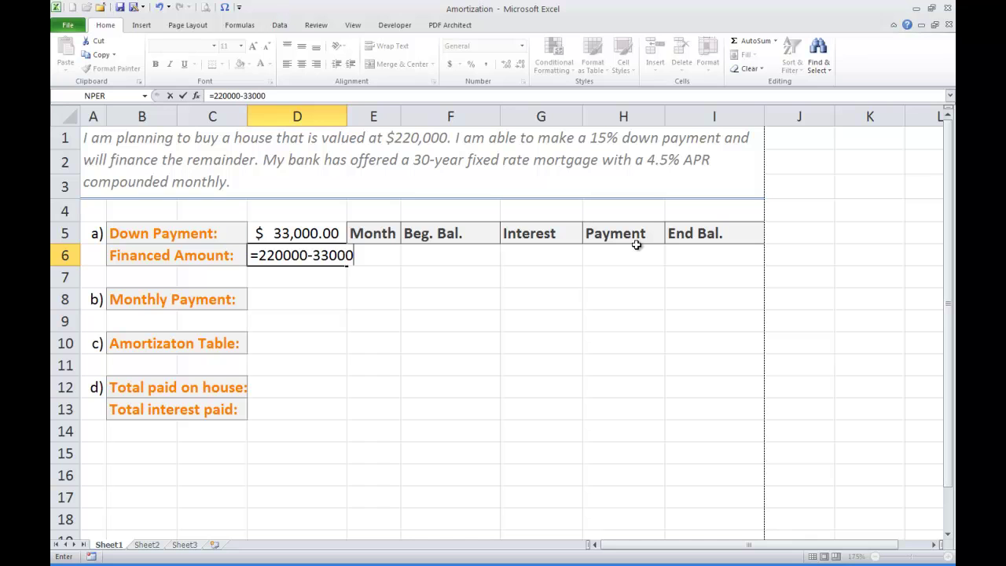
pyautogui.hotkey('ctrl', 'Return')
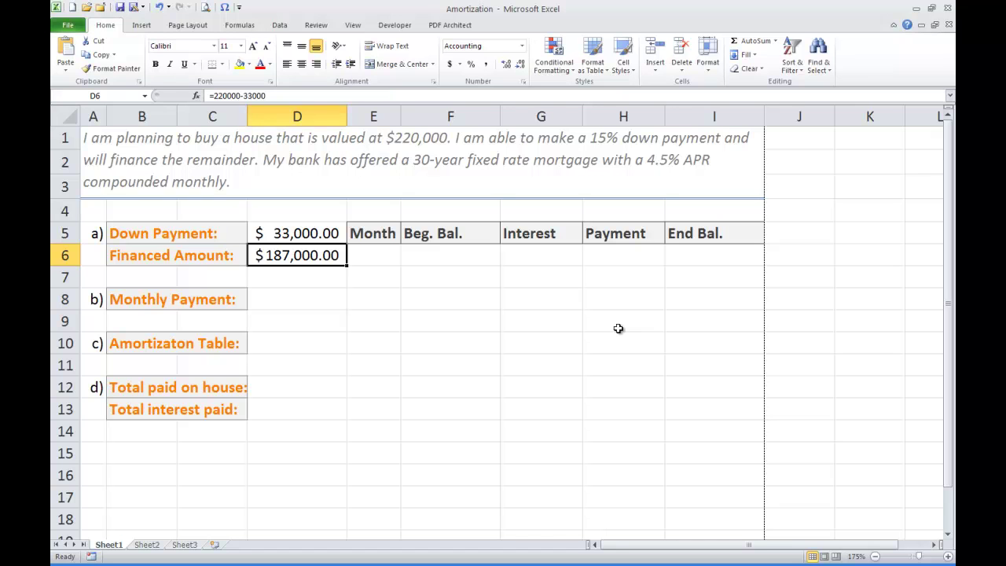
# Search for the PMT function and insert it in the Monthly Payment cell D8.
pyautogui.press('Right')
pyautogui.press('Down')
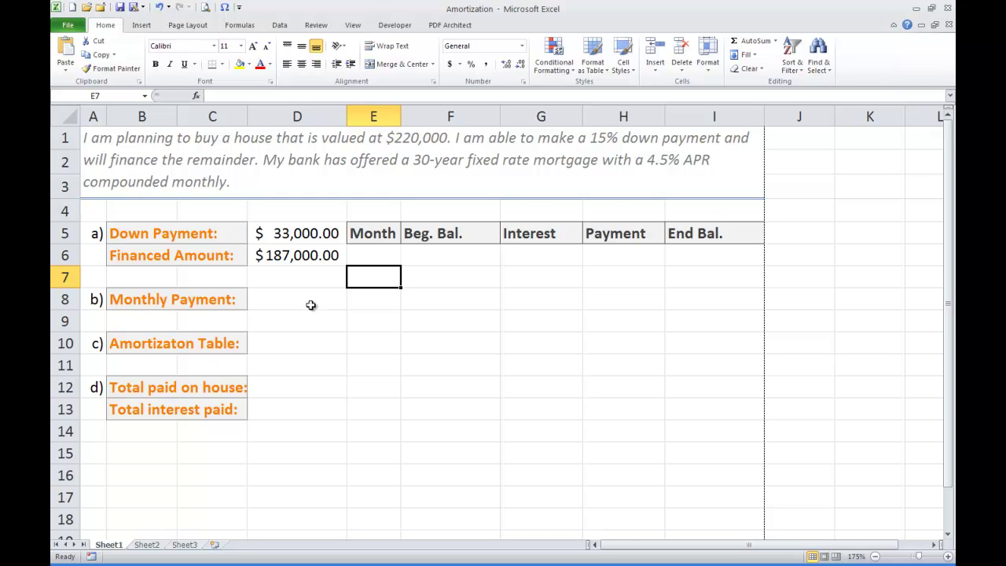
pyautogui.click(310, 304)
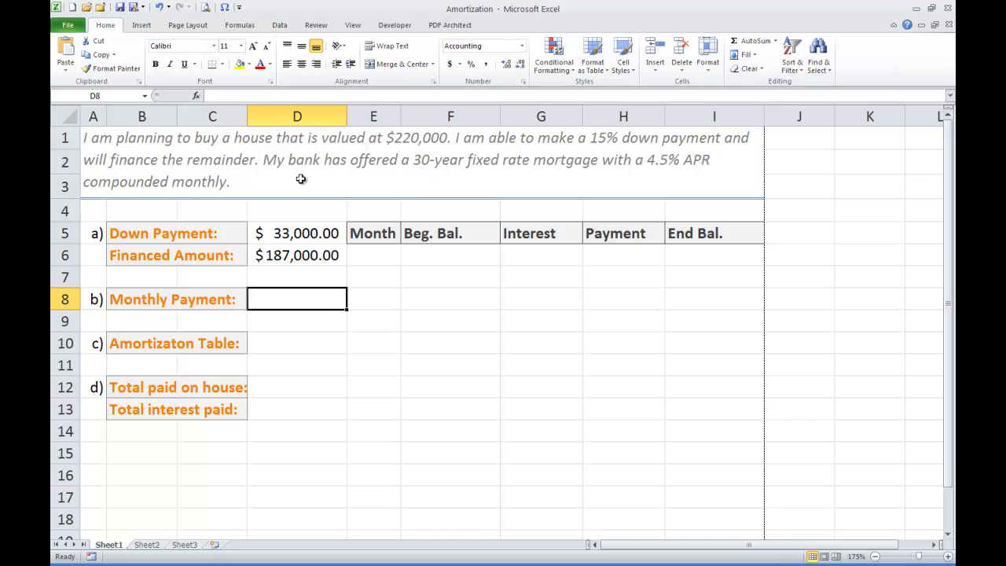
pyautogui.click(195, 96)
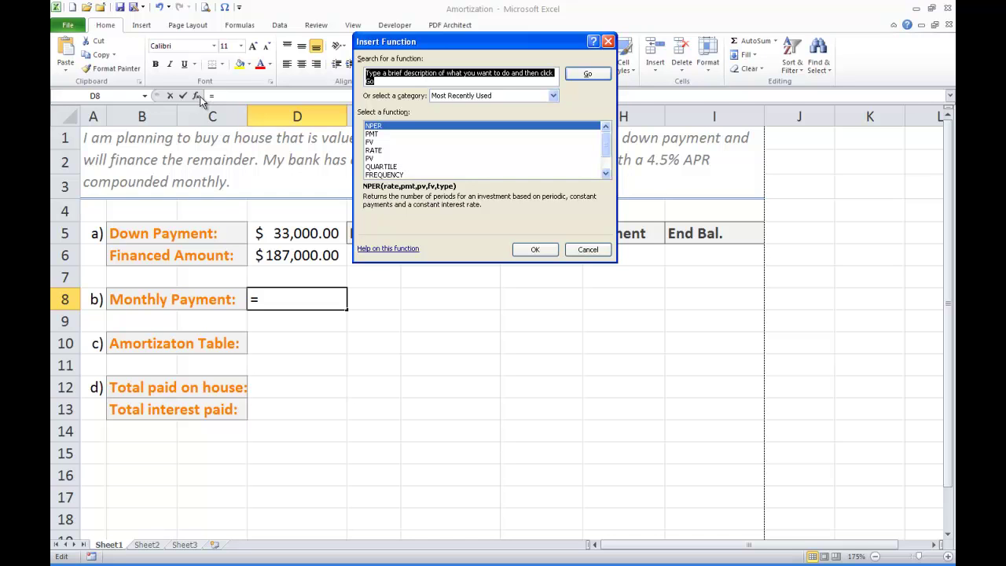
pyautogui.write('pmt')
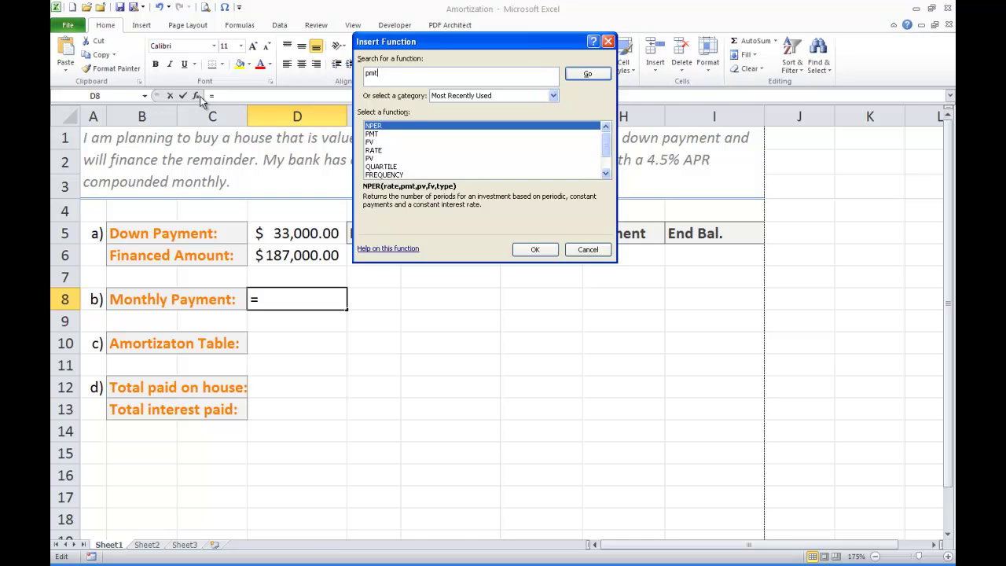
pyautogui.press('Return')
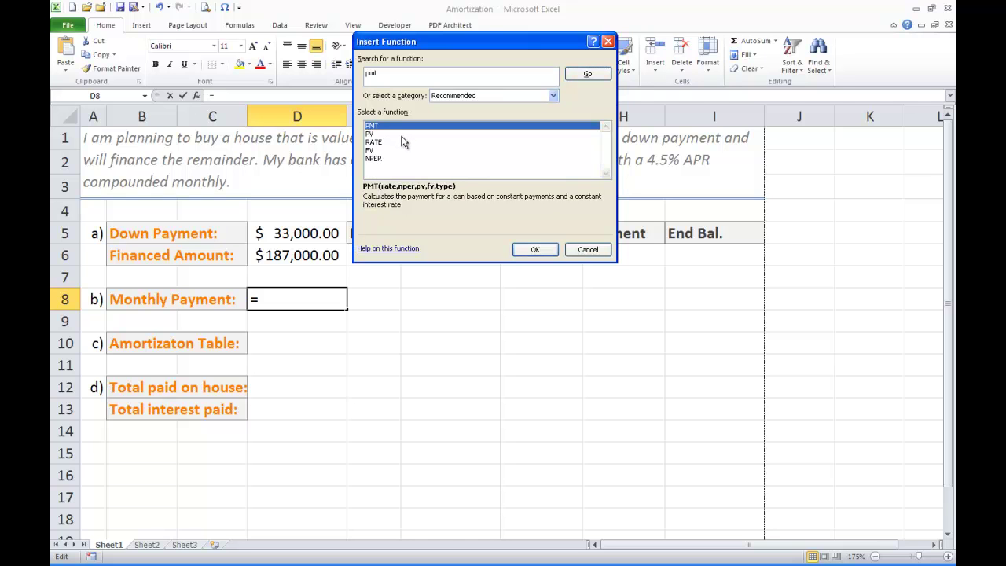
pyautogui.click(537, 250)
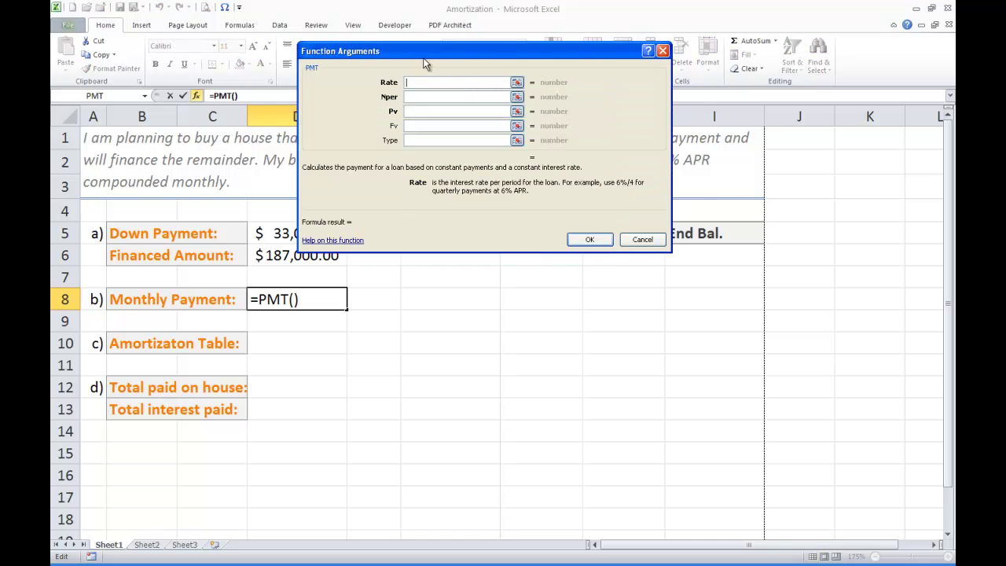
# Set the PMT arguments Rate to 4.5%/12 and Nper to 12*30, keeping the dialog clear of the problem text.
pyautogui.moveTo(435, 52); pyautogui.dragTo(503, 261)
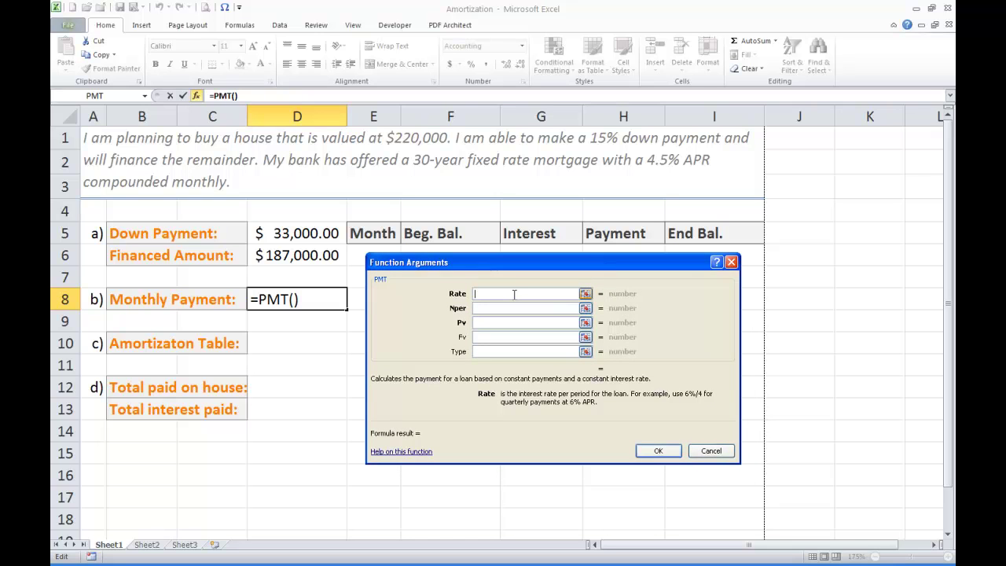
pyautogui.write('4.5%')
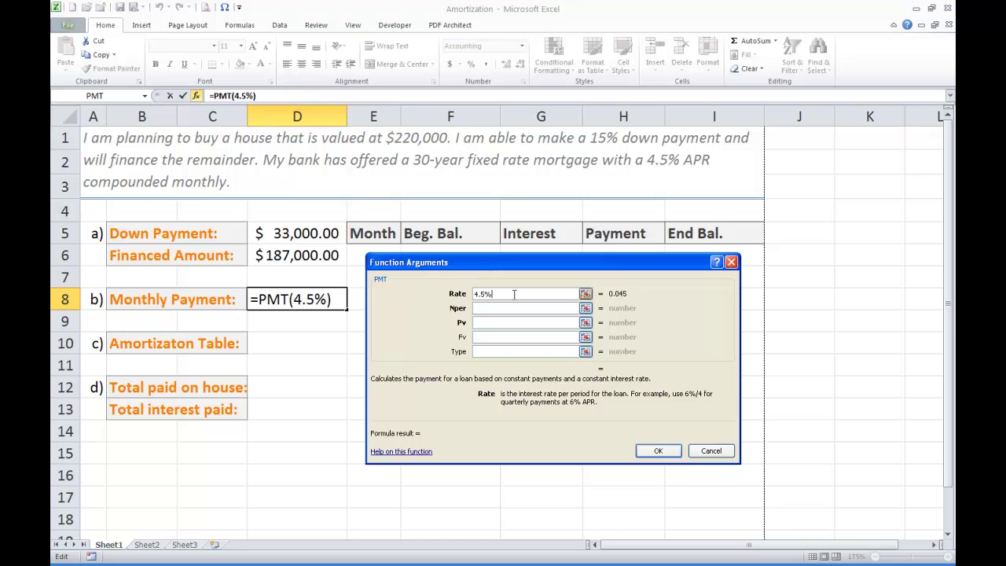
pyautogui.write('/12')
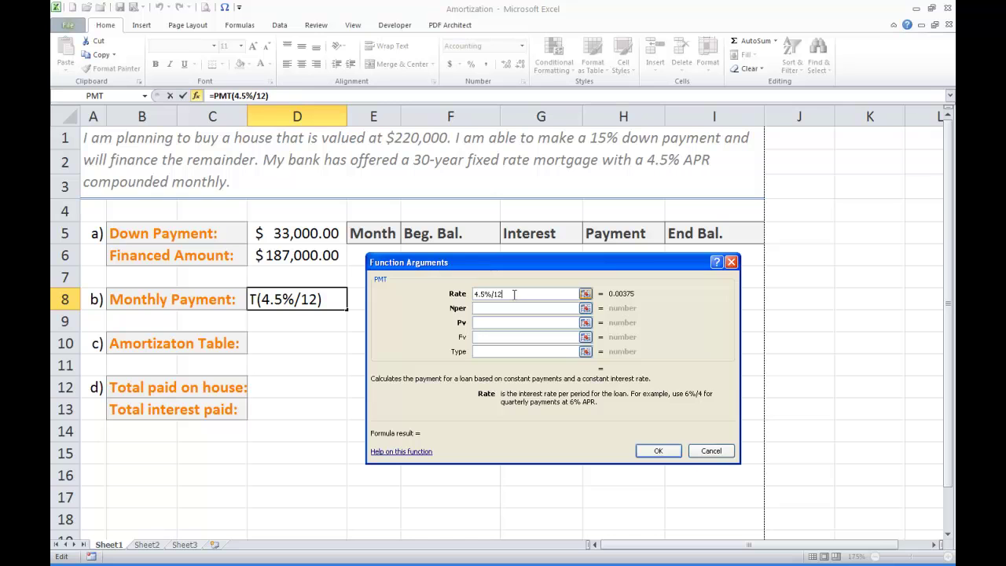
pyautogui.click(514, 307)
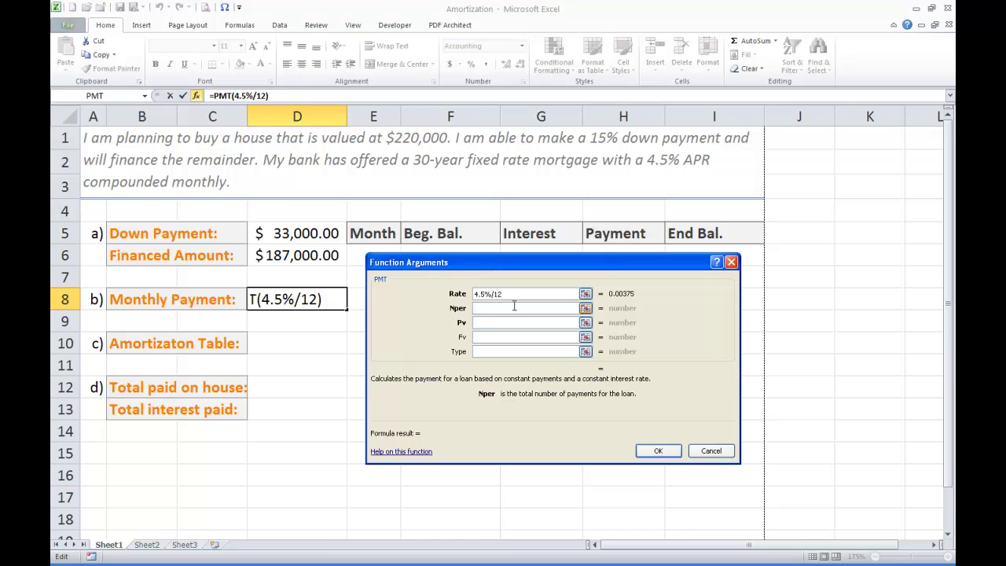
pyautogui.write('12')
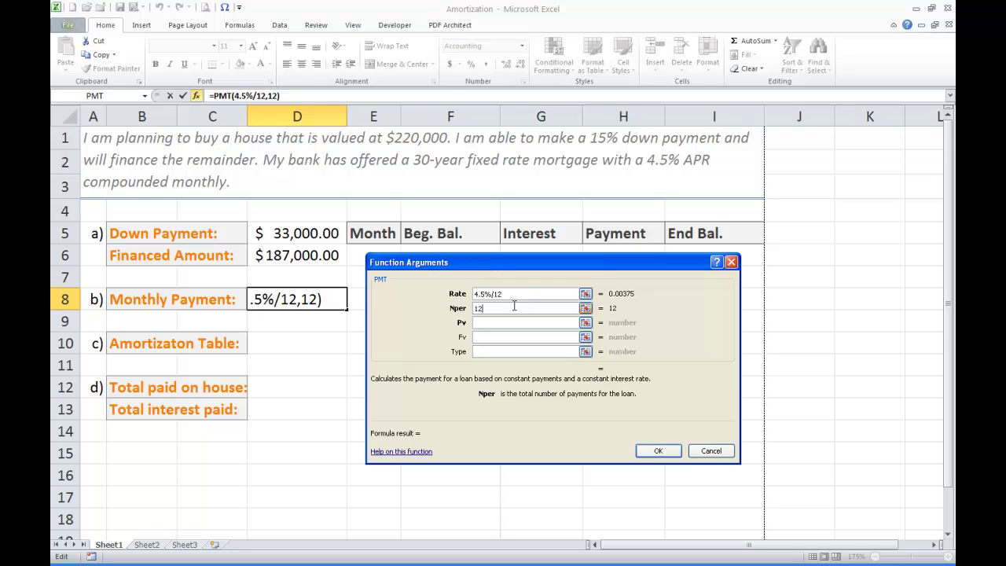
pyautogui.write('*')
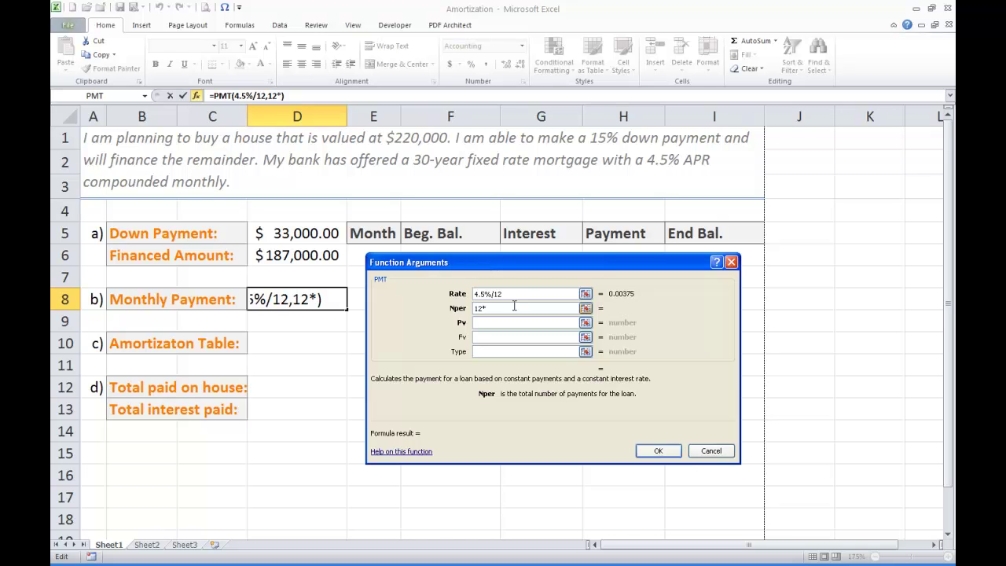
pyautogui.write('30')
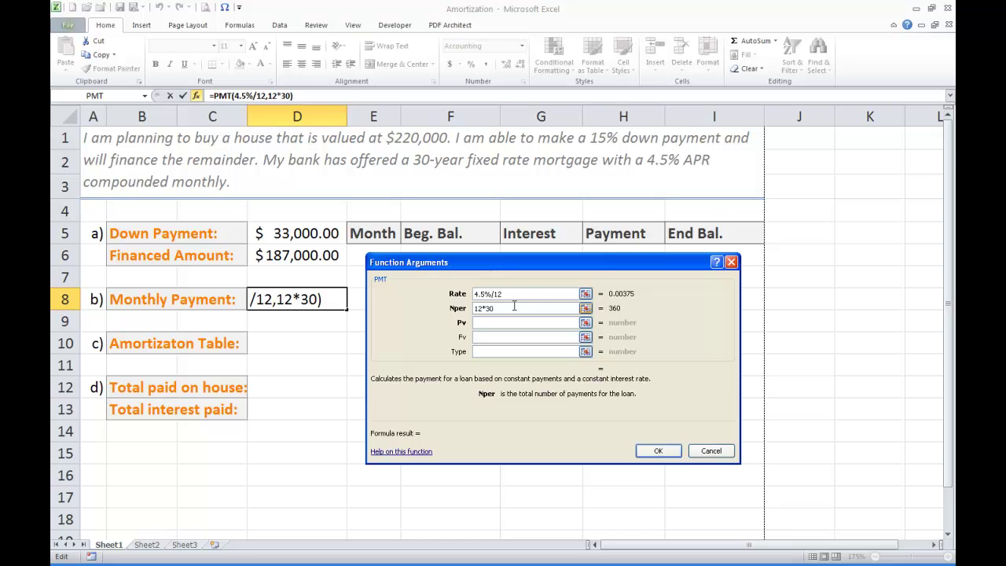
# Set the PMT function's Pv argument to 187000 and accept the formula.
pyautogui.click(520, 322)
pyautogui.click(520, 322)
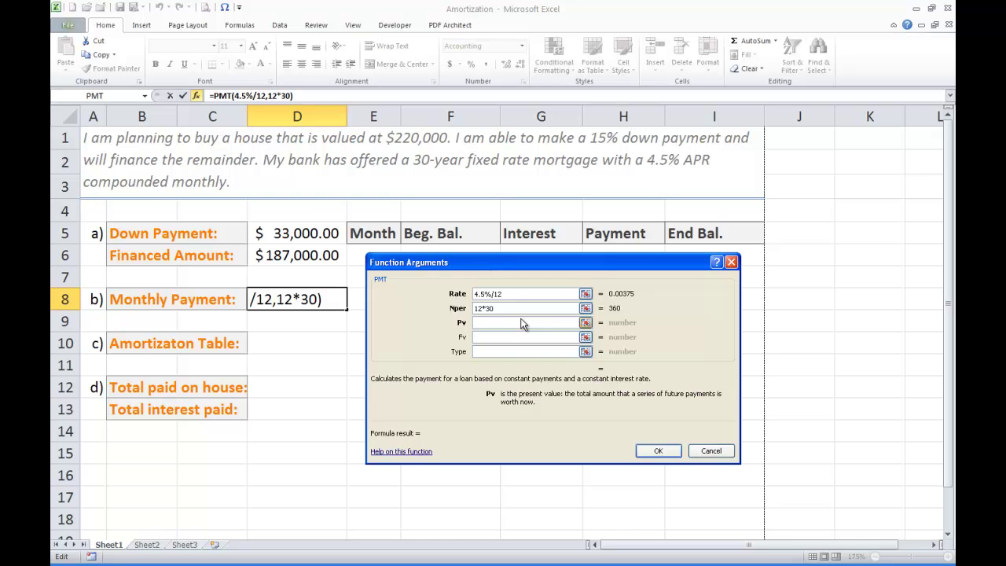
pyautogui.write('1')
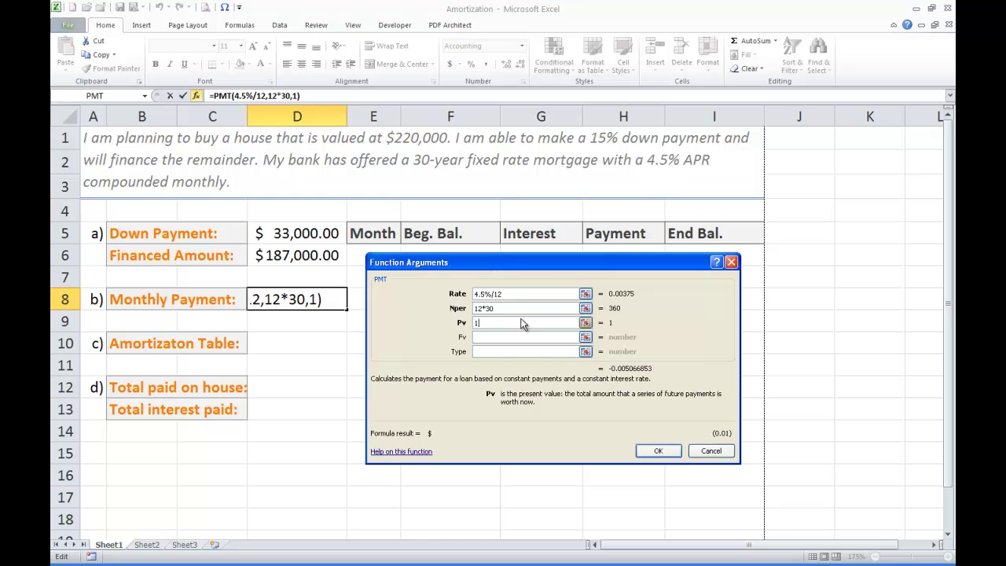
pyautogui.write('87000')
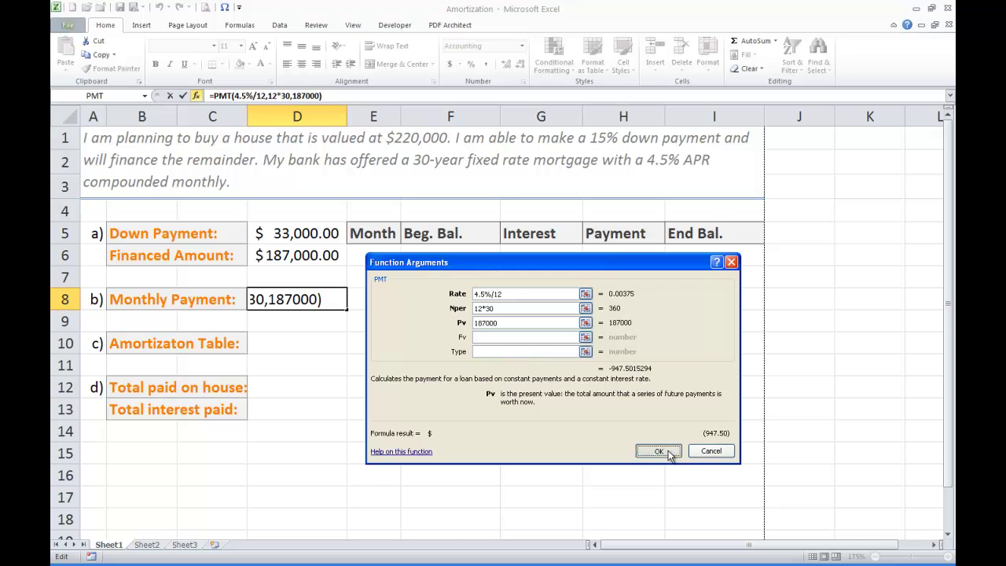
pyautogui.click(659, 451)
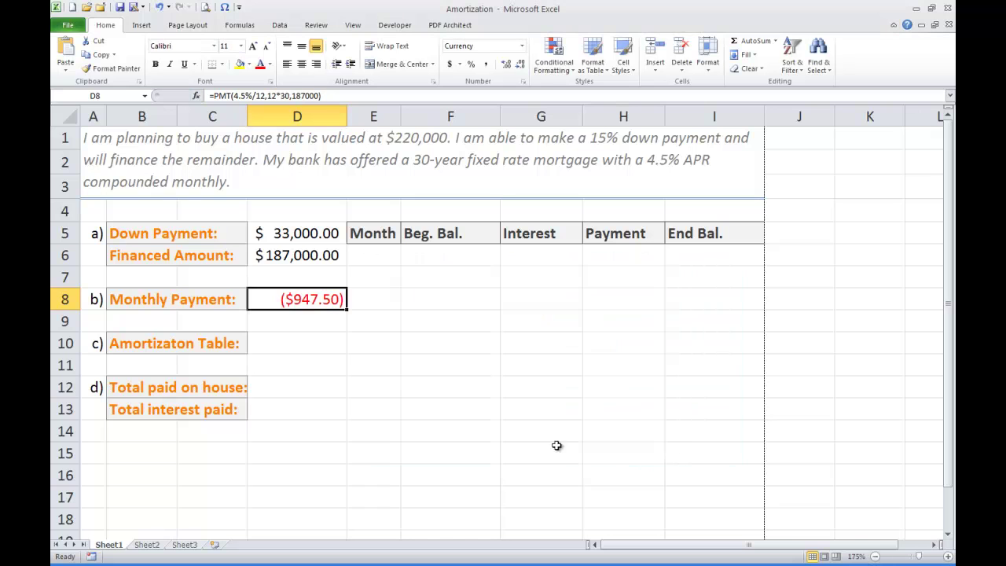
# Fill the amortization table's first row with month 0 in E6 and an ending balance of 187000 in I6.
pyautogui.click(330, 338)
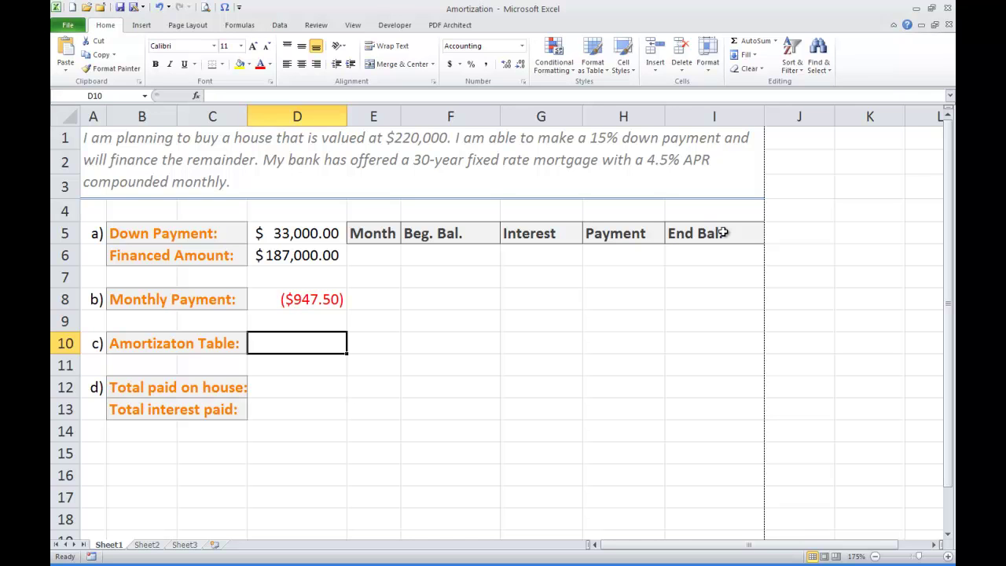
pyautogui.click(384, 257)
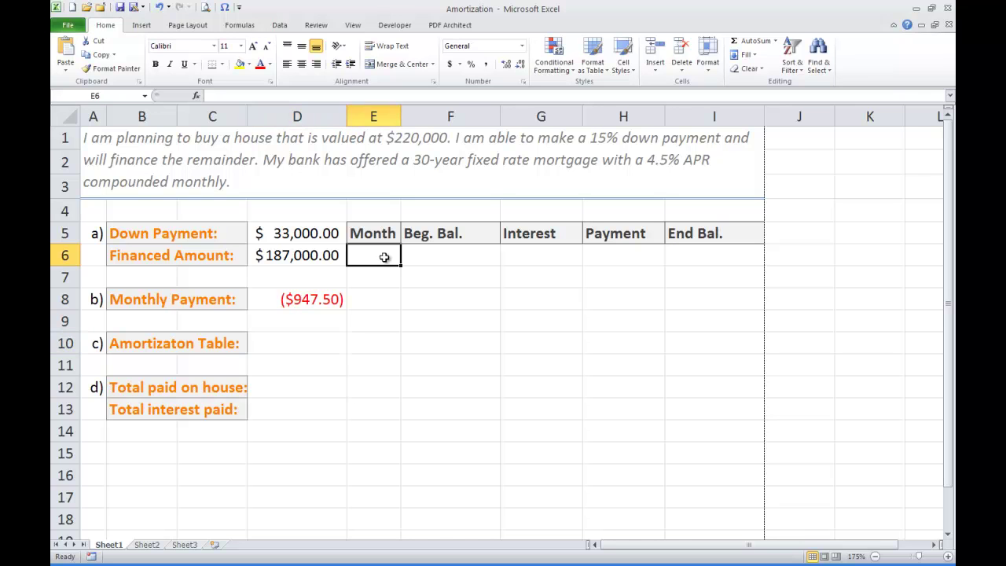
pyautogui.write('0')
pyautogui.press('Tab')
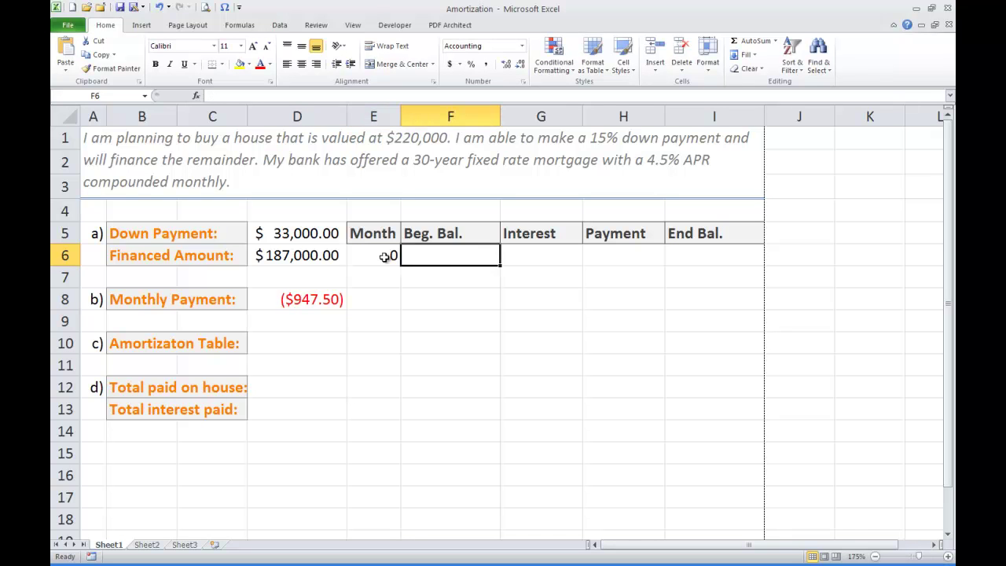
pyautogui.press('Tab')
pyautogui.press('Tab')
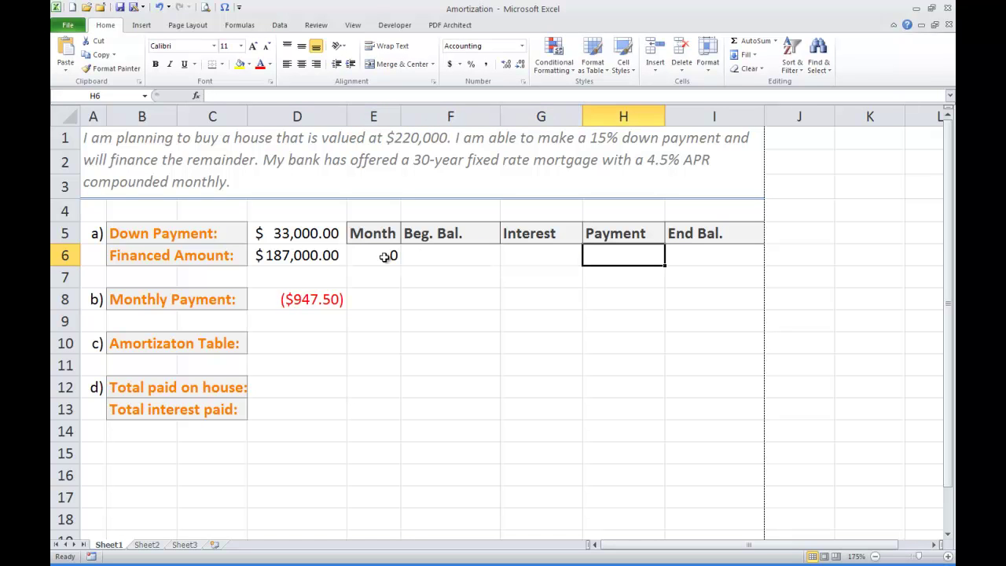
pyautogui.press('Tab')
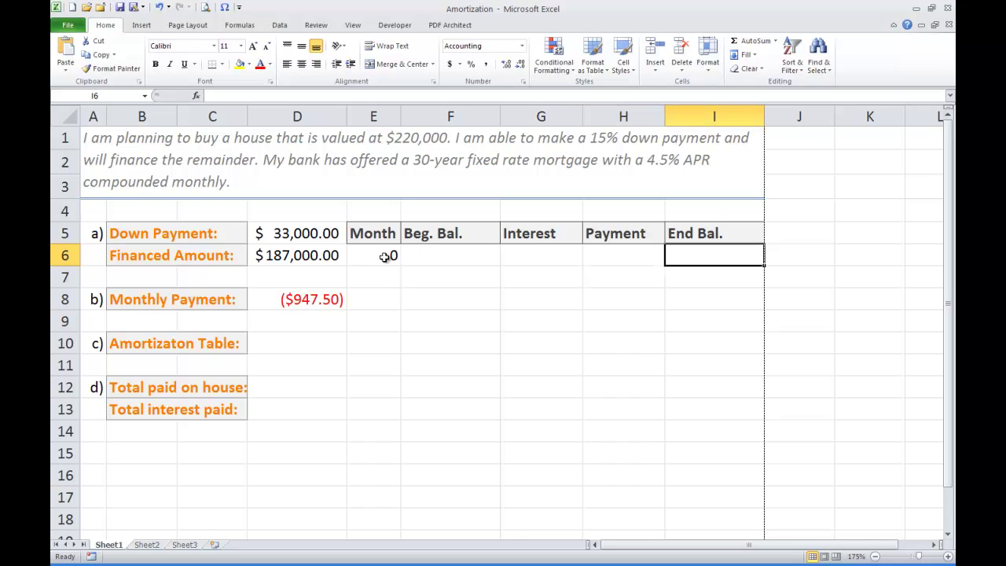
pyautogui.write('187000')
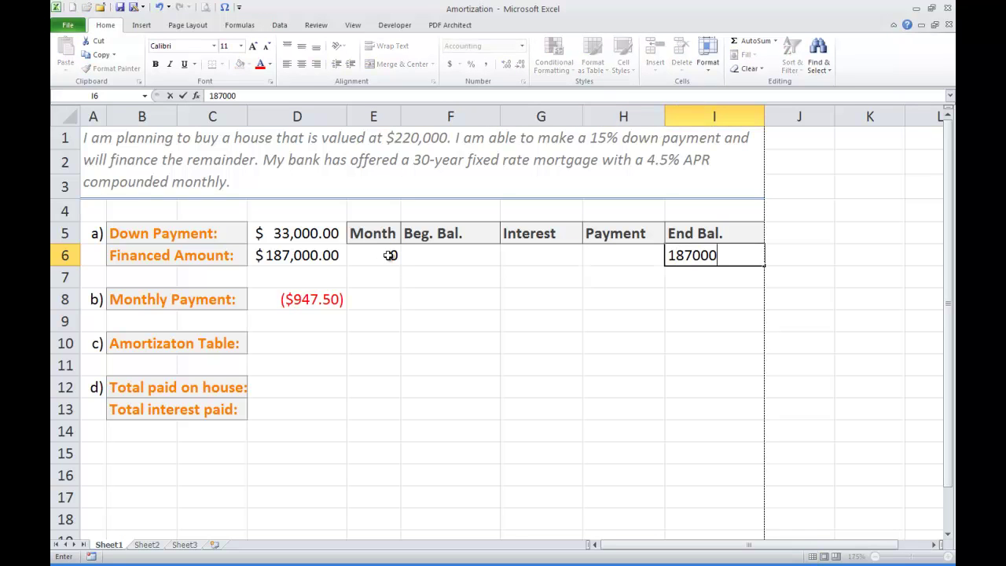
pyautogui.press('Return')
# Enter month 1 in E7 and link its beginning balance in F7 to the previous ending balance with =I6.
pyautogui.press('Left')
pyautogui.press('Left')
pyautogui.press('Left')
pyautogui.press('Left')
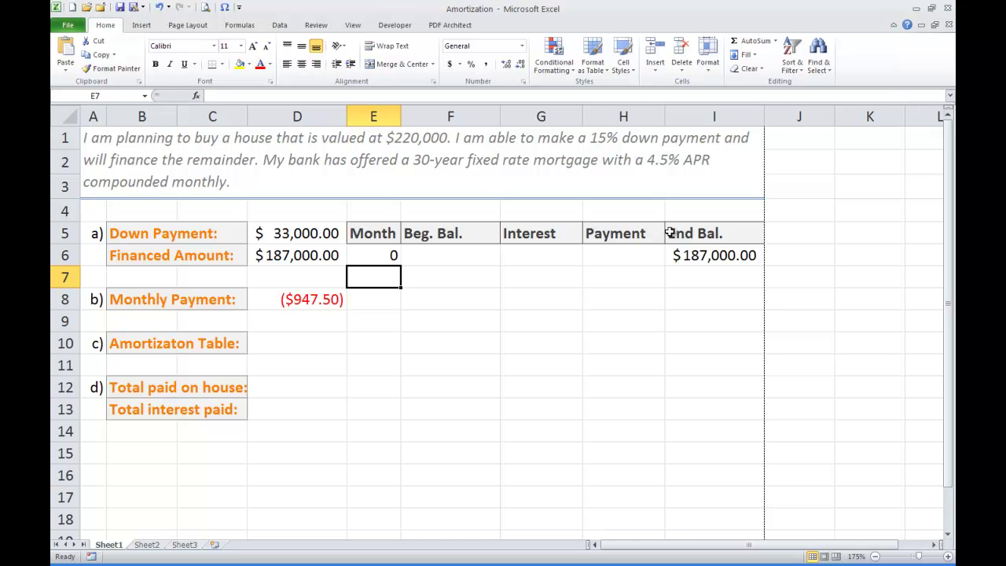
pyautogui.write('1')
pyautogui.press('Tab')
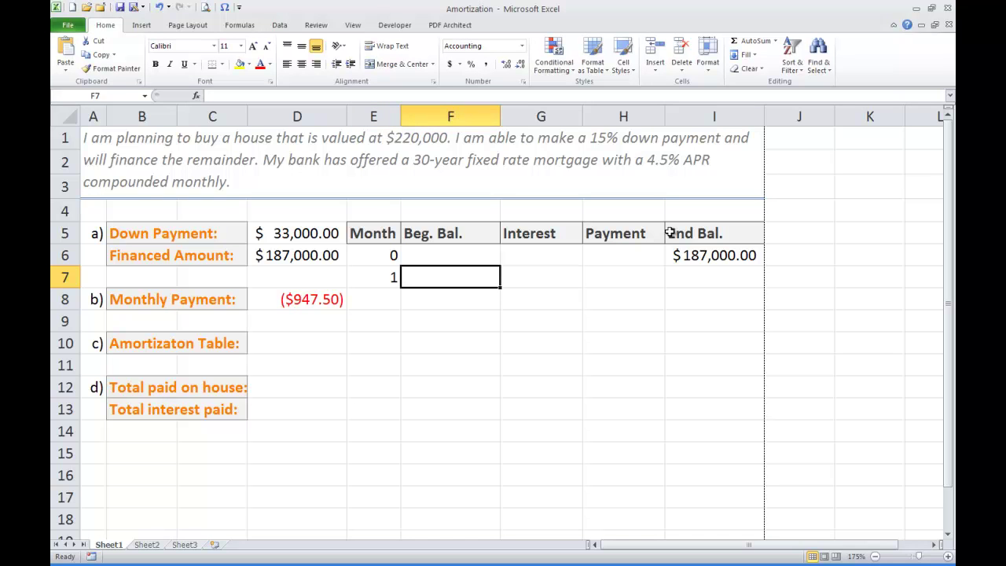
pyautogui.write('=')
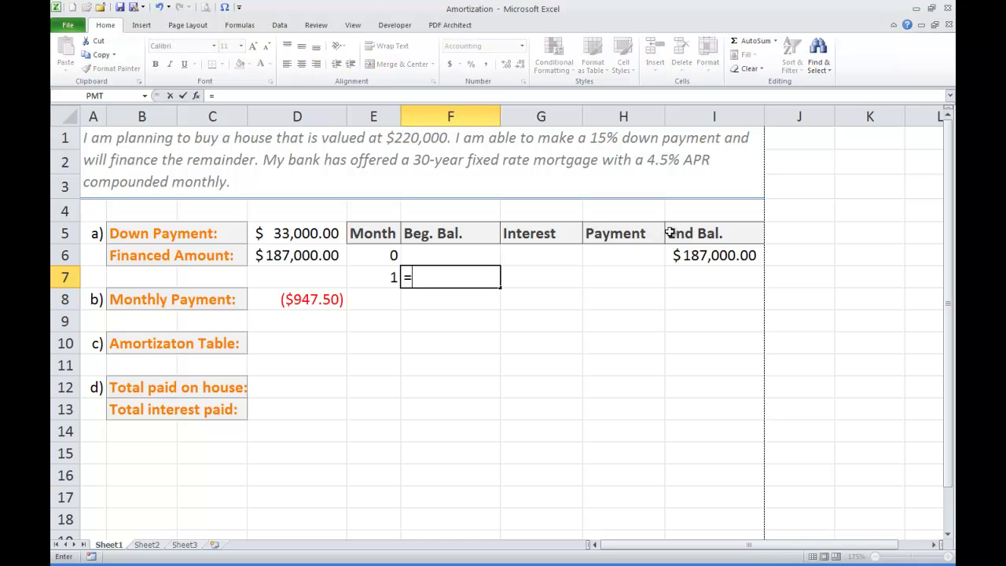
pyautogui.click(711, 256)
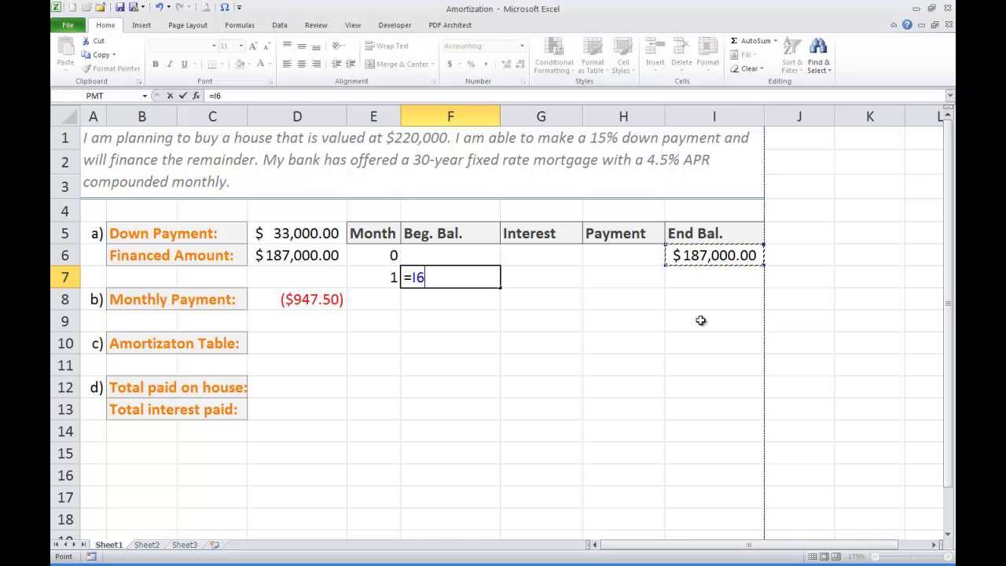
pyautogui.press('Tab')
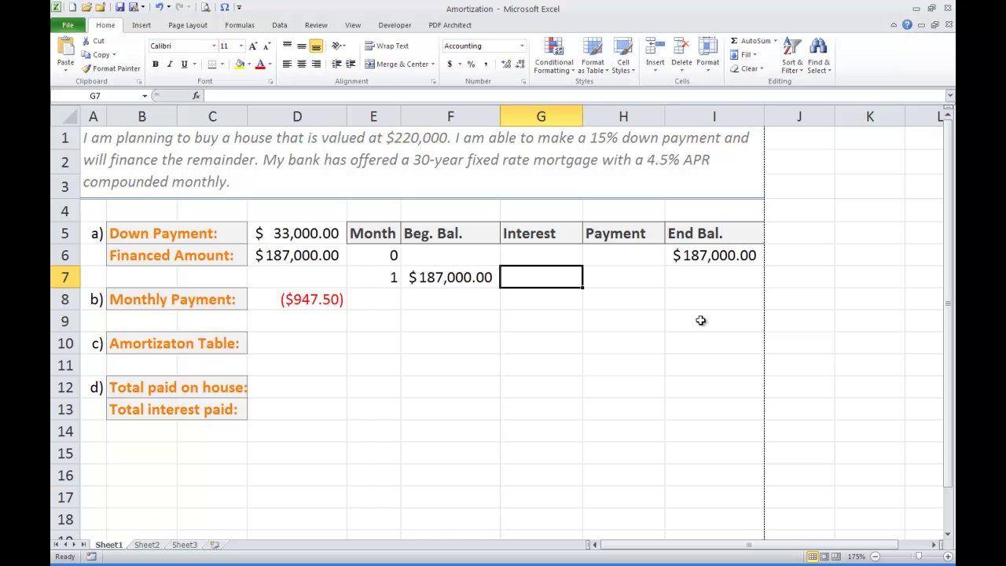
# Calculate month 1's interest in G7 with the formula =F7*4.5%/12.
pyautogui.write('=')
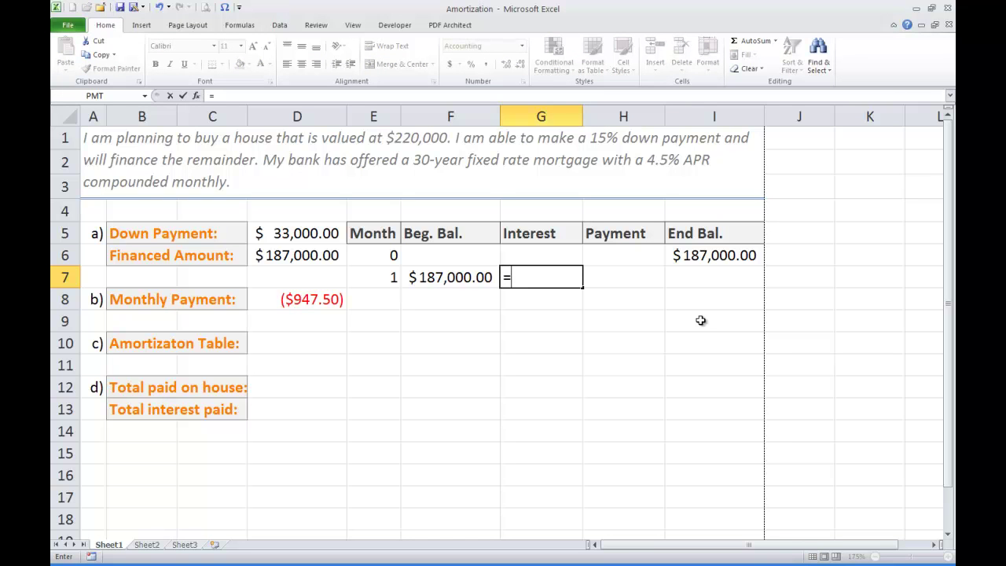
pyautogui.press('Left')
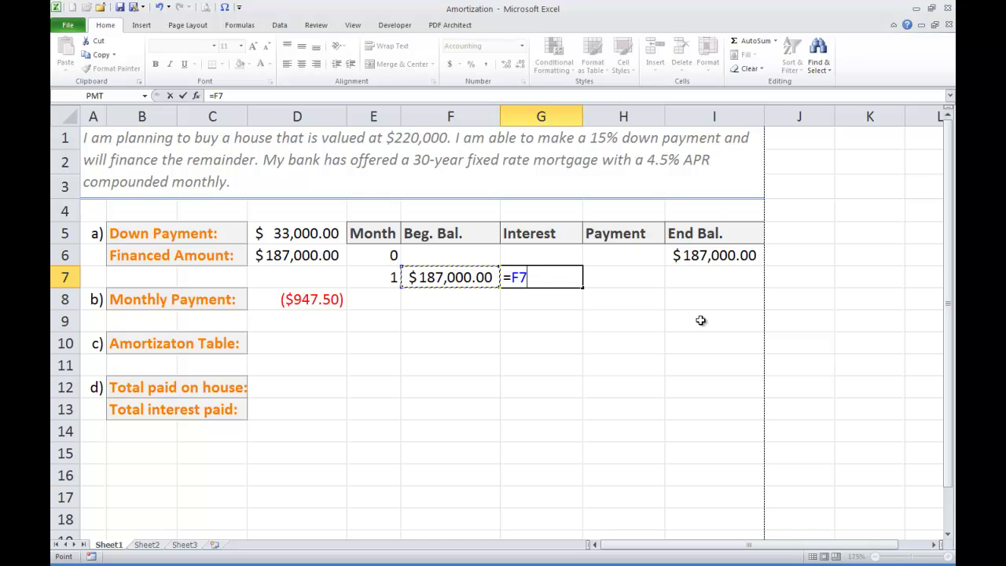
pyautogui.write('*4.5%')
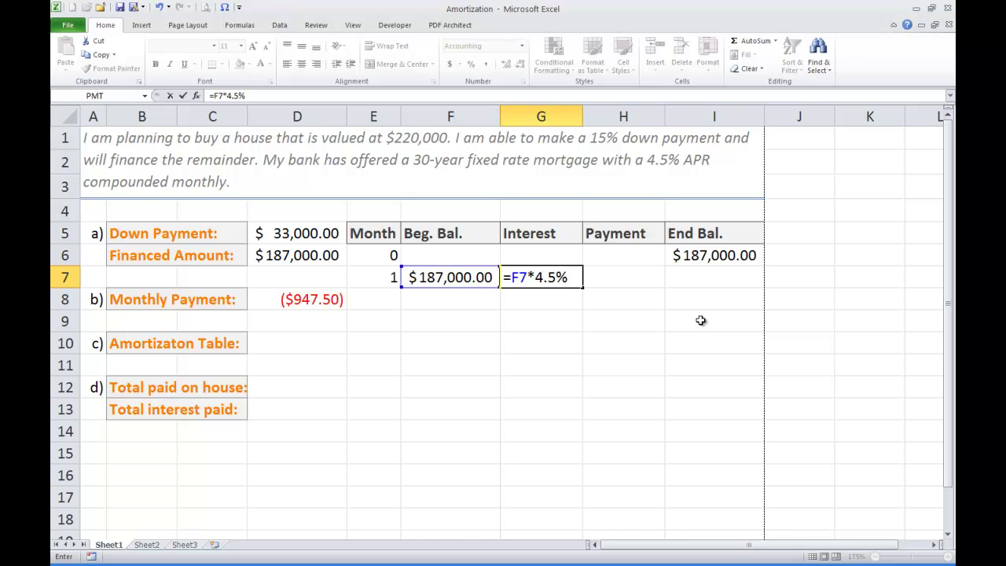
pyautogui.write('/12')
pyautogui.press('Tab')
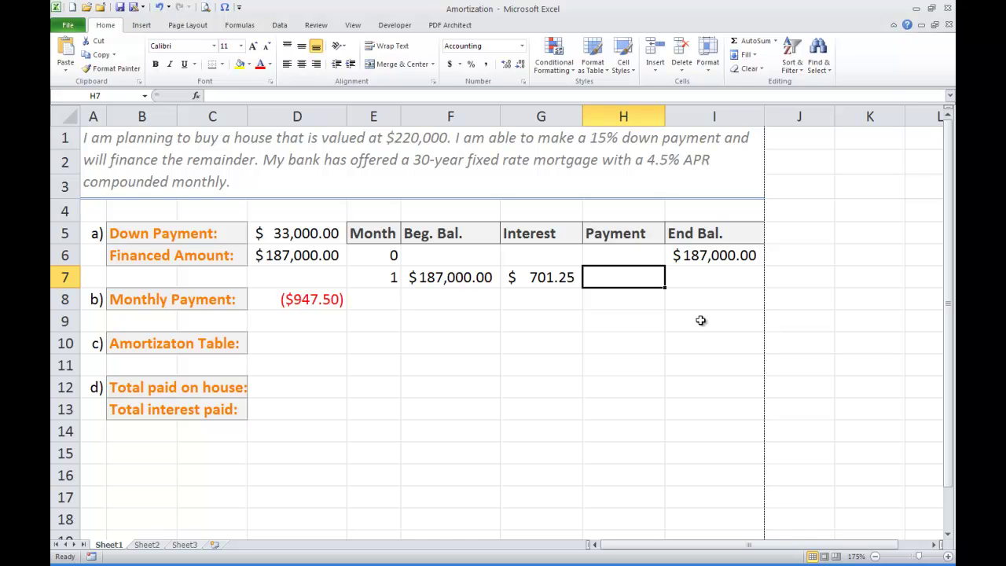
# Enter month 1's payment in H7 as =947.50.
pyautogui.write('=947')
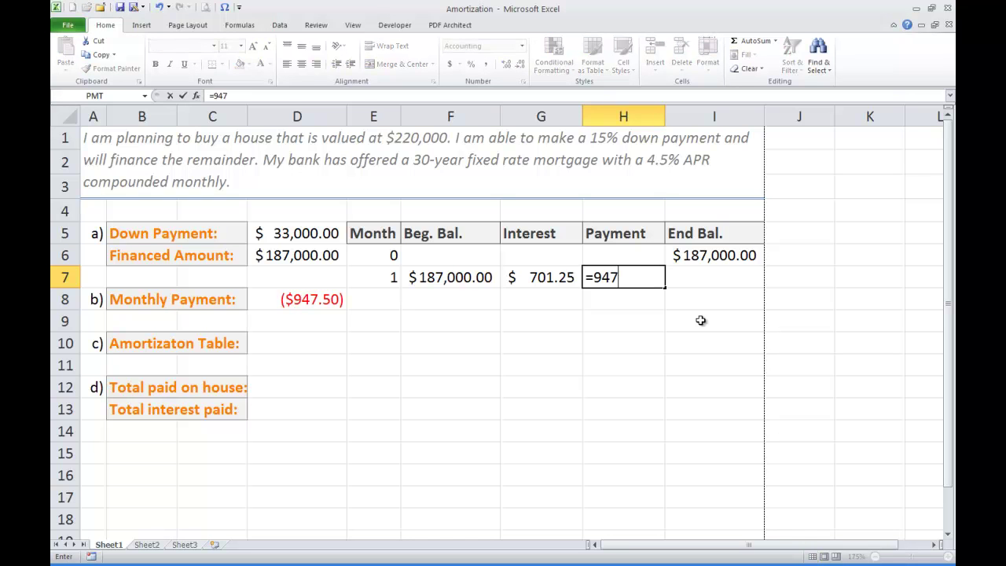
pyautogui.write('.50')
pyautogui.press('Tab')
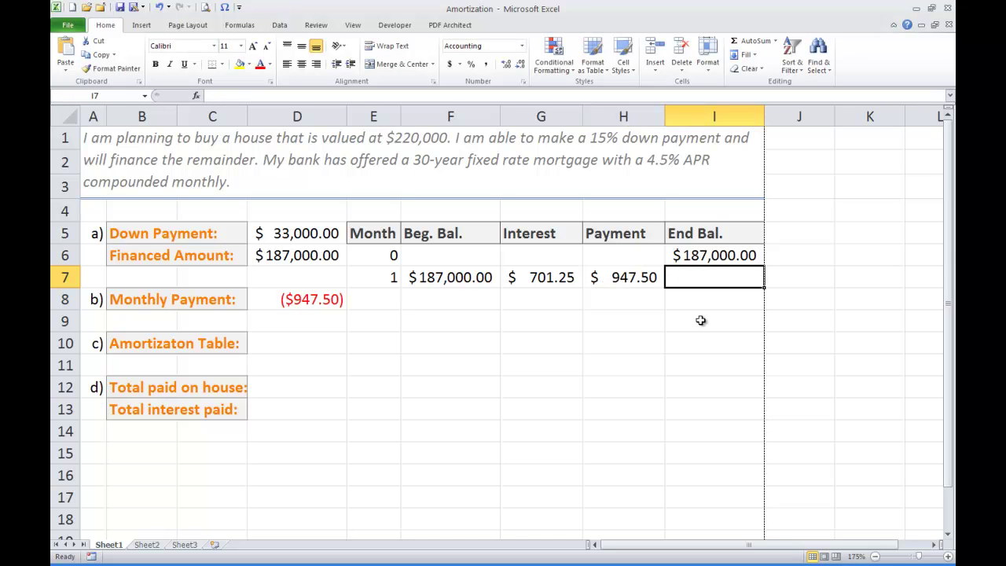
# Calculate month 1's ending balance in I7 with the formula =F7+G7-H7.
pyautogui.write('=')
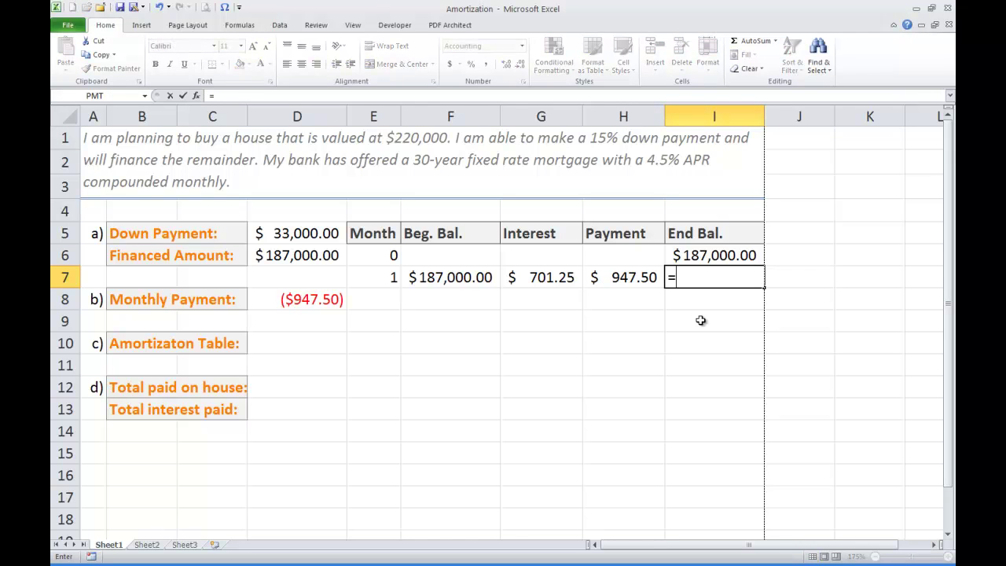
pyautogui.click(462, 275)
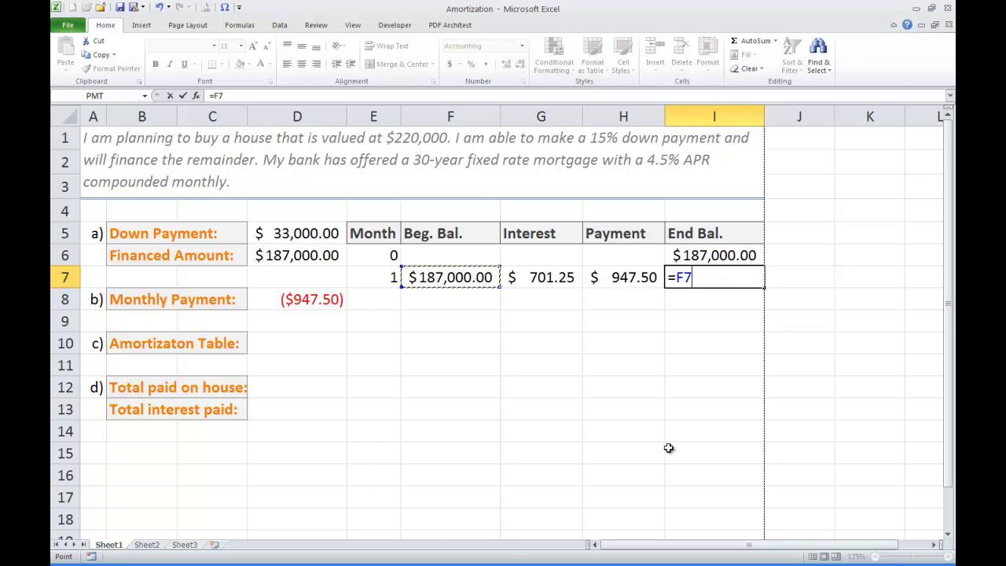
pyautogui.write('+')
pyautogui.press('Left')
pyautogui.press('Left')
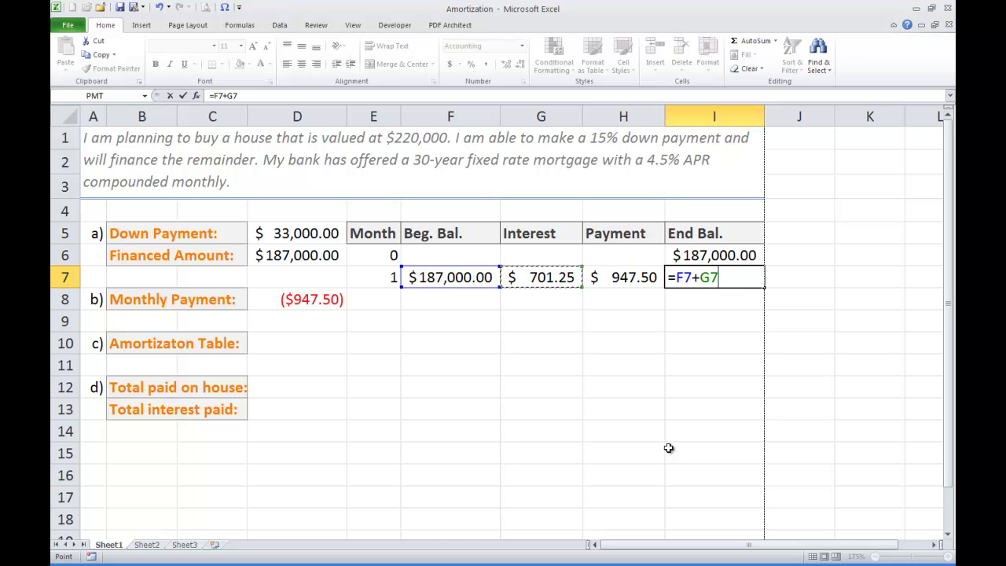
pyautogui.write('-')
pyautogui.press('Left')
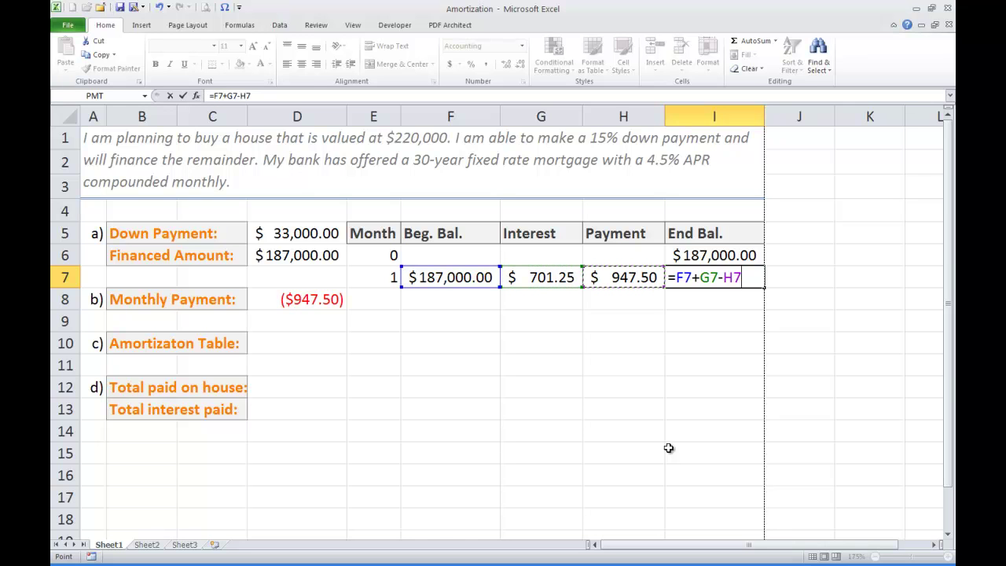
pyautogui.press('Return')
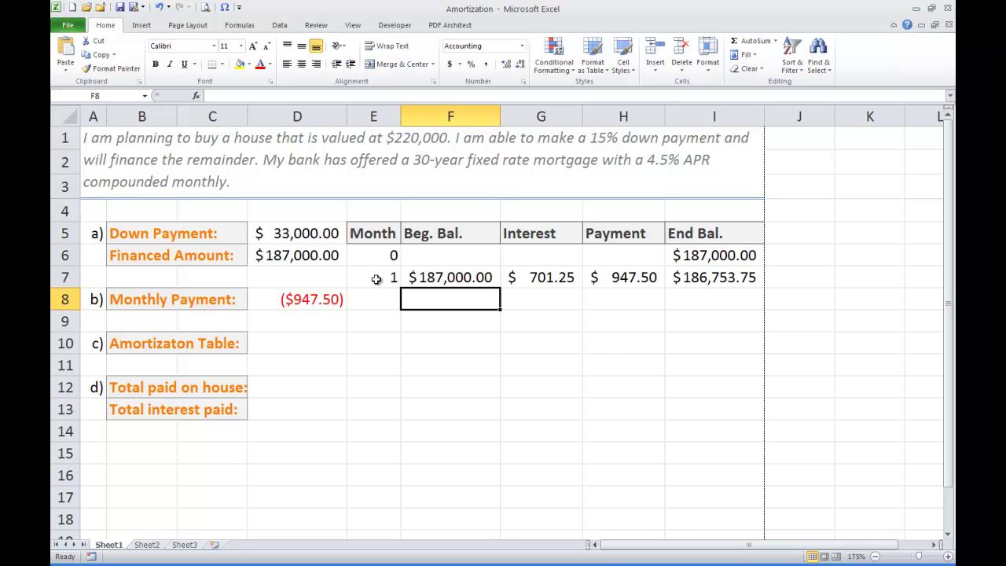
# Fill the month 1 row E7:I7 down through row 366, with the month numbers counting up to 360.
pyautogui.moveTo(370, 279); pyautogui.dragTo(712, 276)
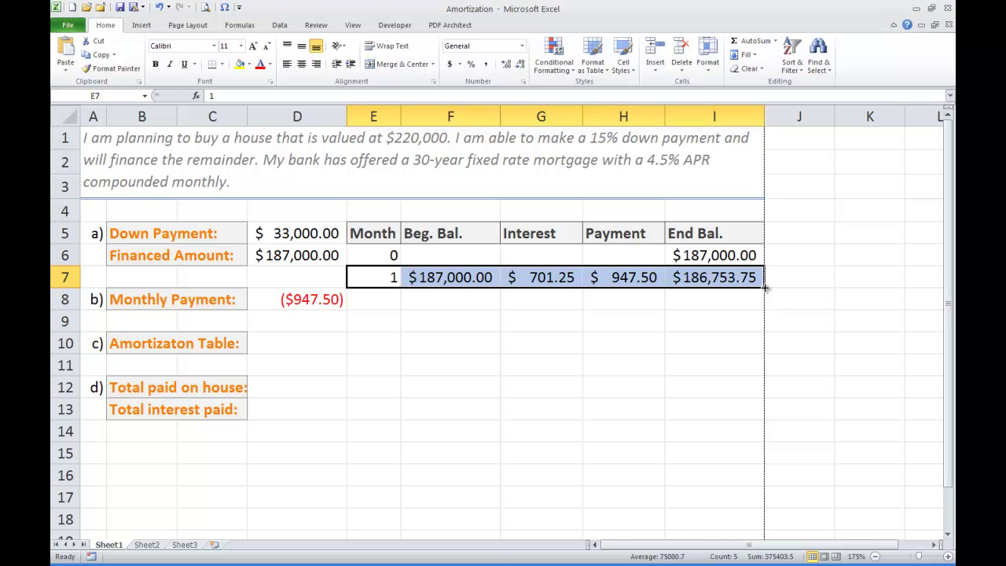
pyautogui.moveTo(764, 287); pyautogui.dragTo(750, 478)
pyautogui.click(799, 468)
pyautogui.moveTo(947, 515); pyautogui.dragTo(946, 131)
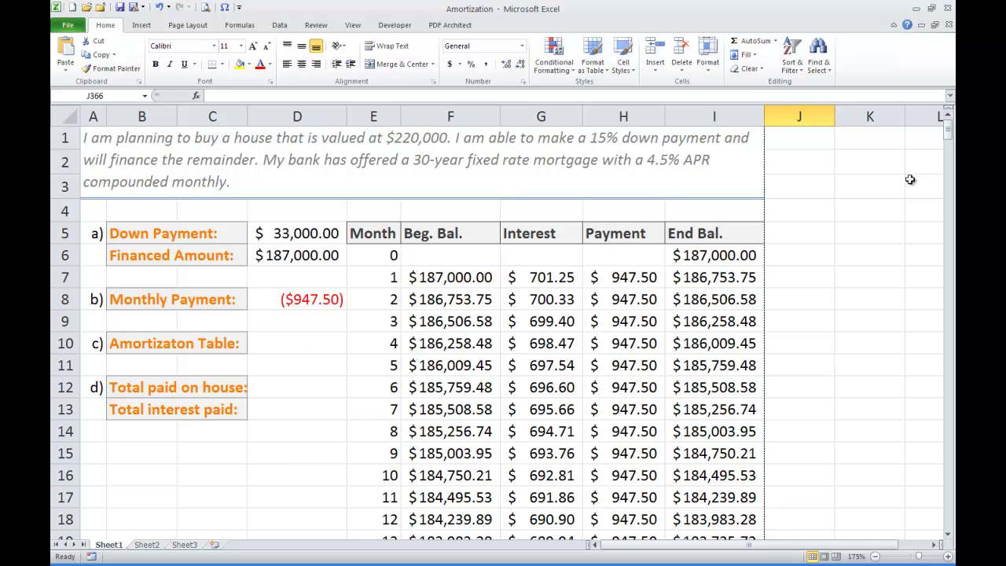
# Total the Payment column in H367, below the last month, with =SUM(H7:H366).
pyautogui.moveTo(949, 129); pyautogui.dragTo(944, 528)
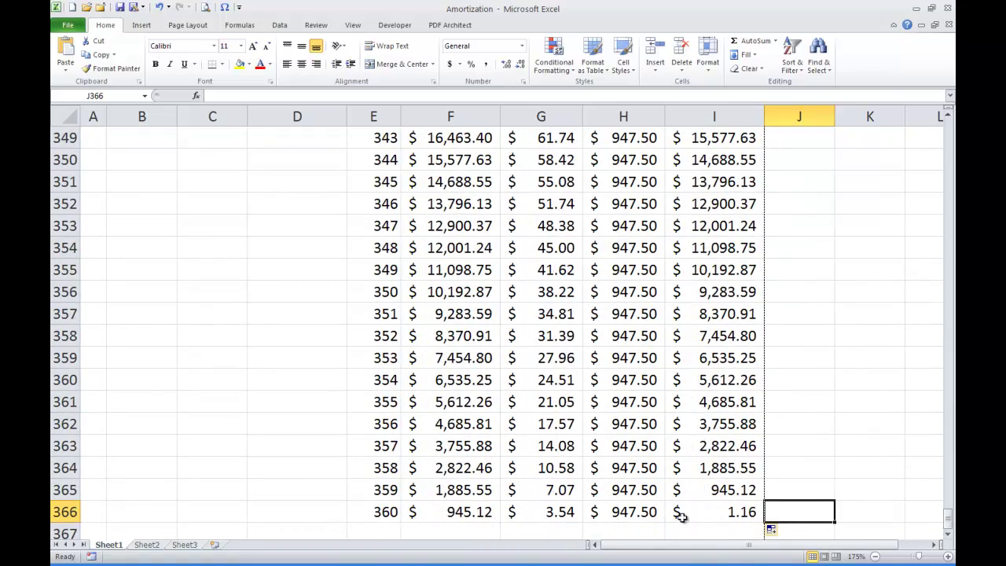
pyautogui.click(641, 529)
pyautogui.scroll(-4, 629, 408)
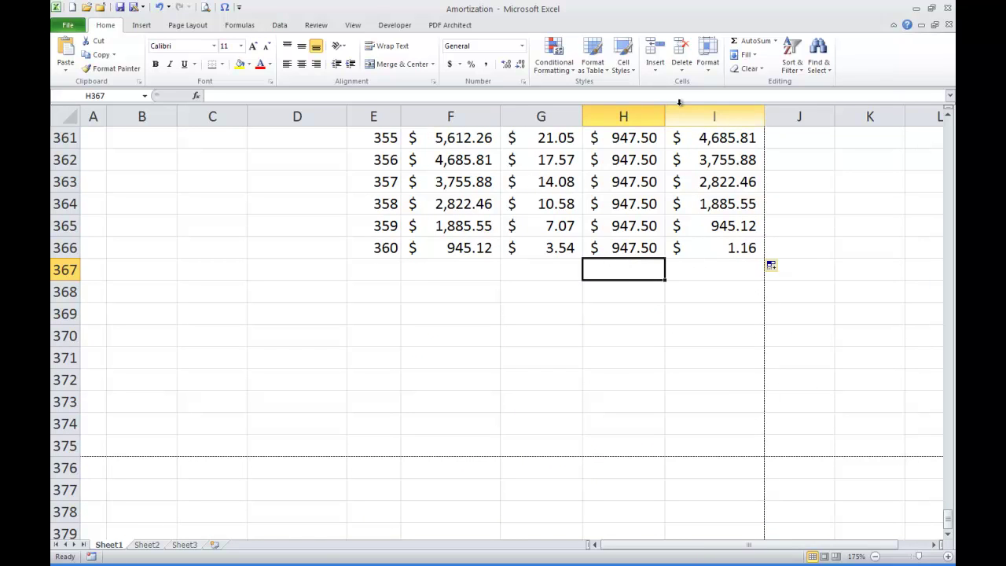
pyautogui.click(746, 46)
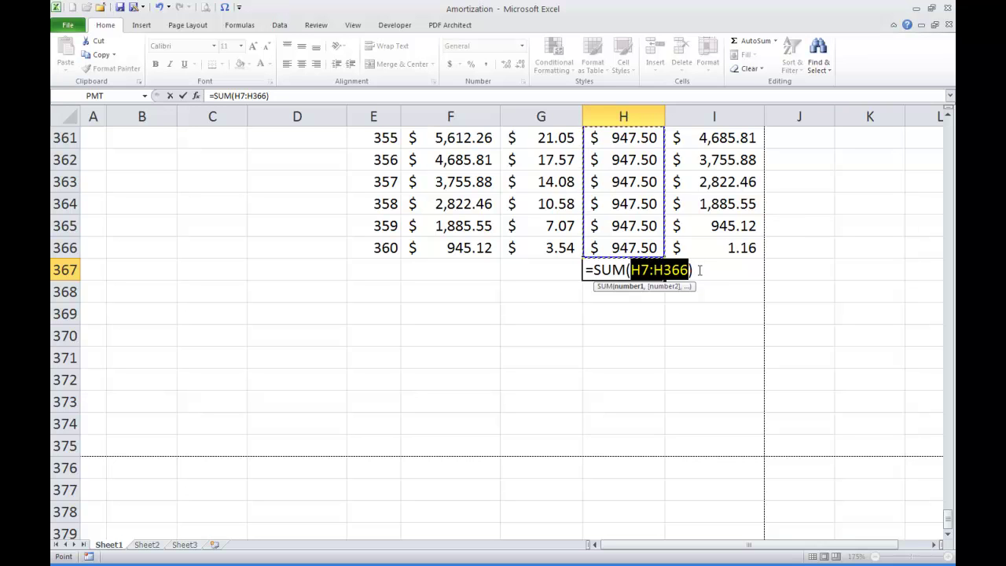
pyautogui.press('Return')
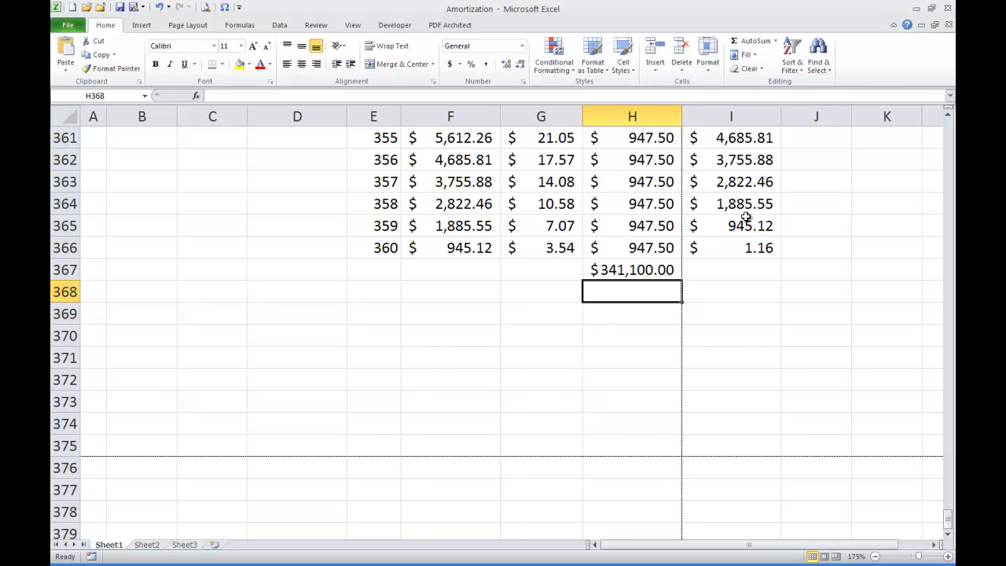
# Calculate the total paid on the house in D12 with =341100+33000, adding the down payment to the total of payments.
pyautogui.scroll(20, 745, 217)
pyautogui.moveTo(951, 431); pyautogui.dragTo(949, 126)
pyautogui.click(323, 343)
pyautogui.click(319, 386)
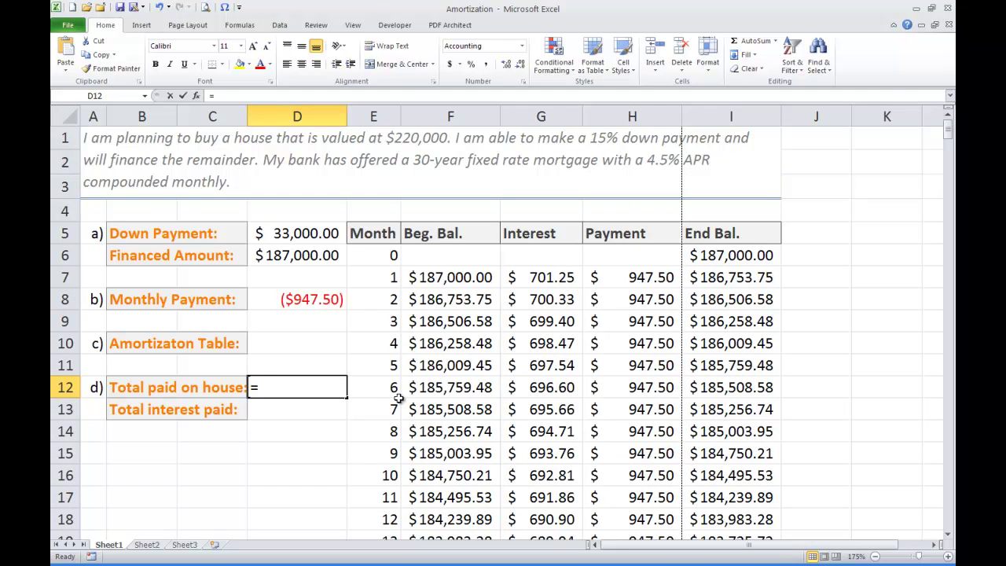
pyautogui.write('=342')
pyautogui.press('BackSpace')
pyautogui.write('1')
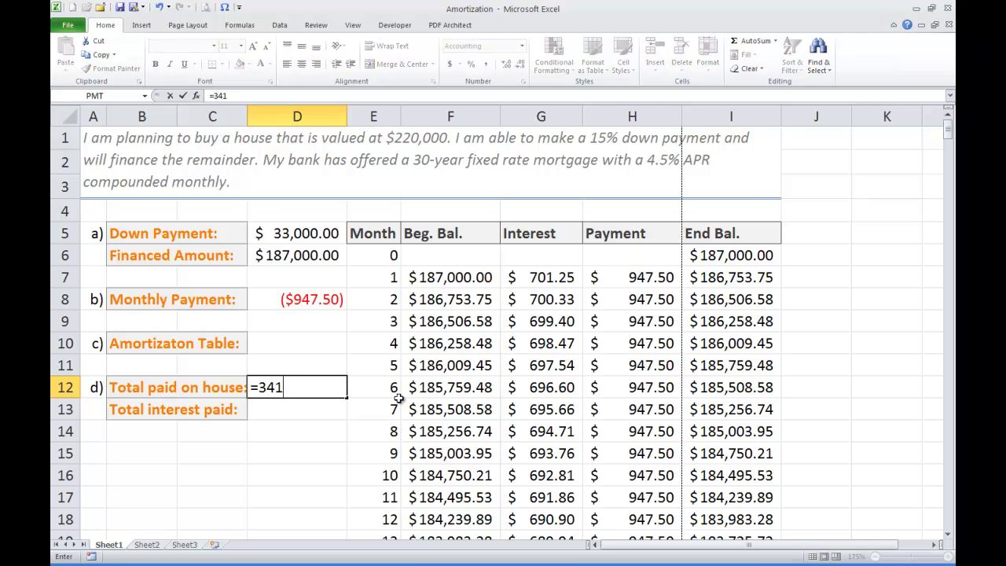
pyautogui.write('100+33000')
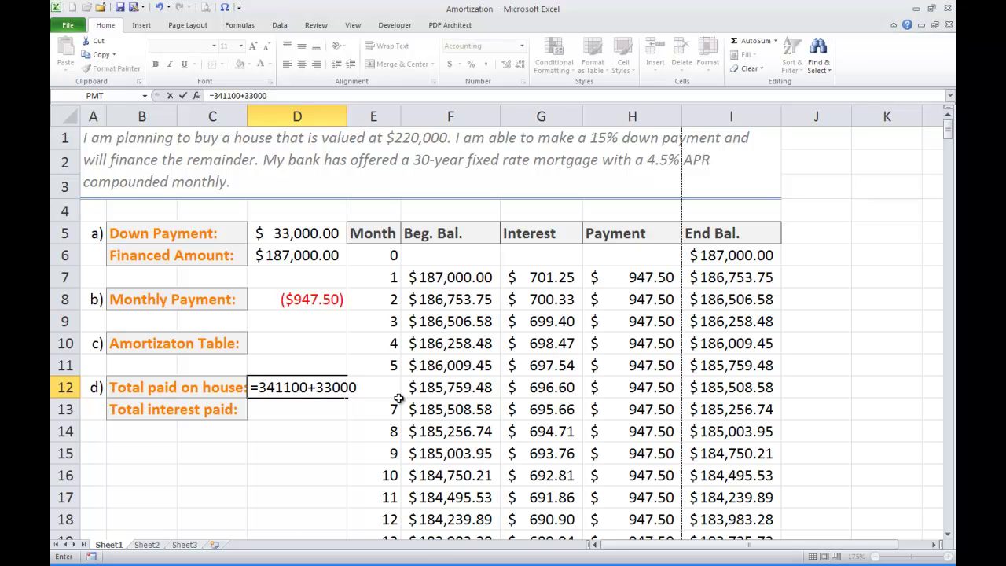
pyautogui.press('Return')
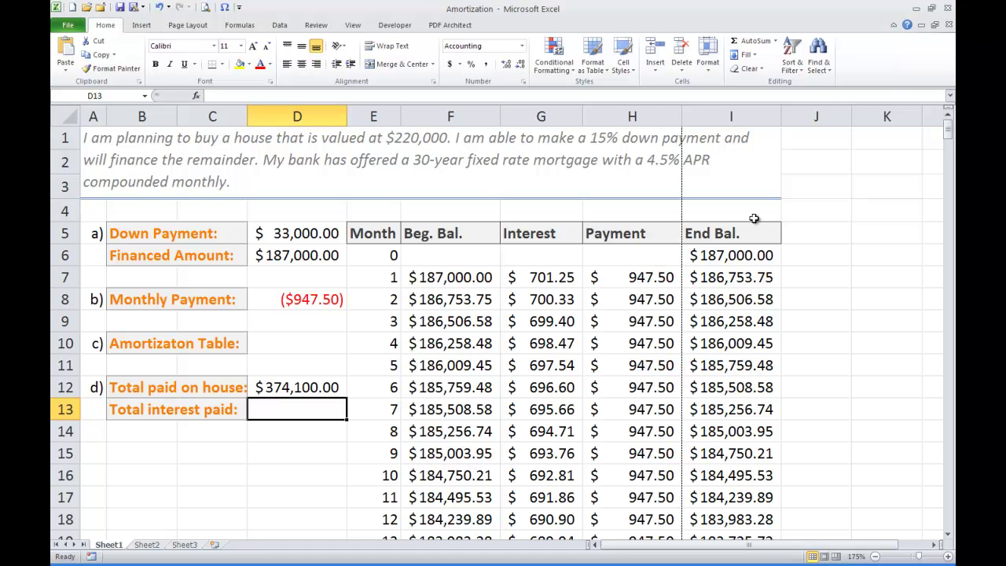
# Total the Interest column in G367, below the last month, with =SUM(G7:G366).
pyautogui.moveTo(948, 132); pyautogui.dragTo(941, 531)
pyautogui.click(554, 511)
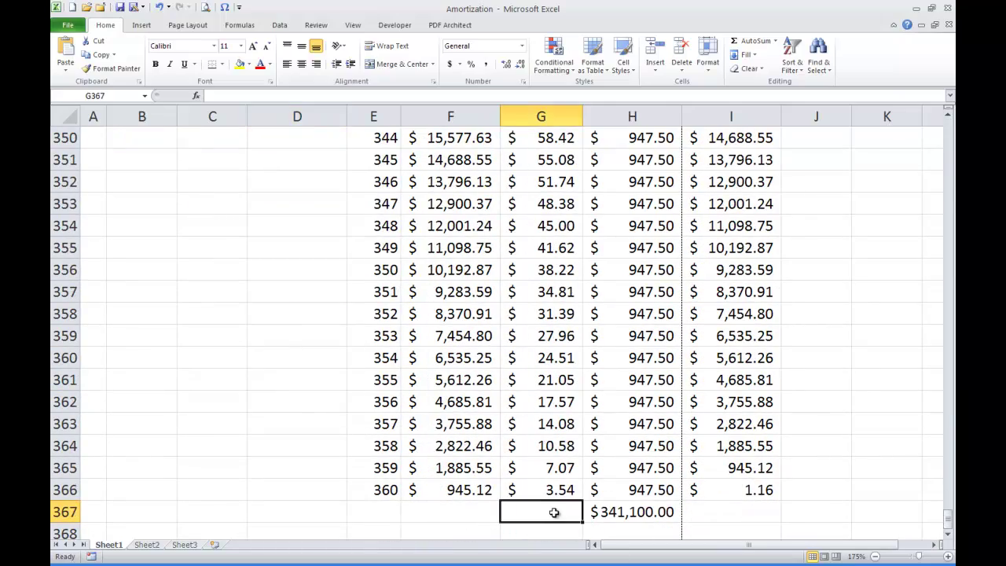
pyautogui.click(753, 43)
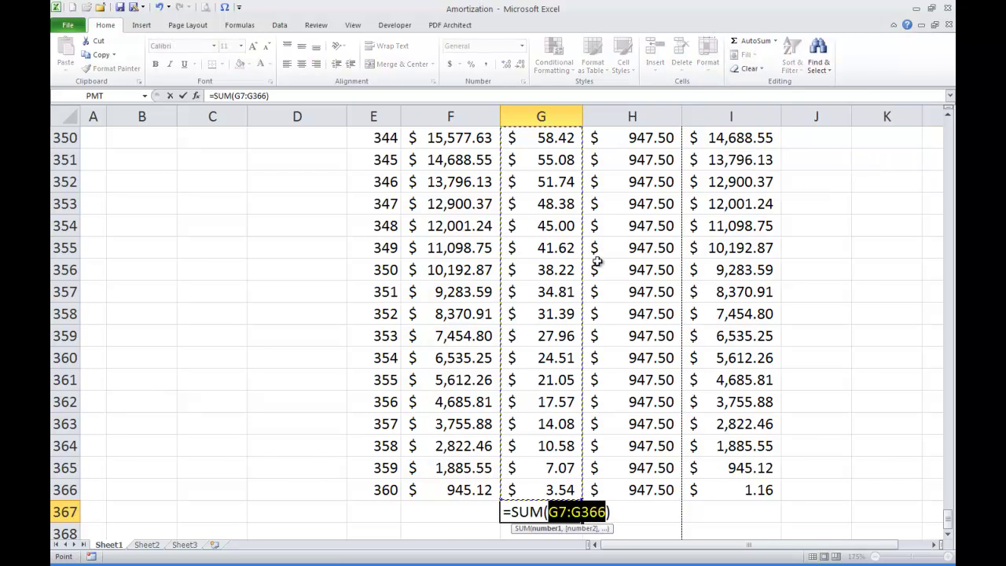
pyautogui.scroll(-2, 596, 257)
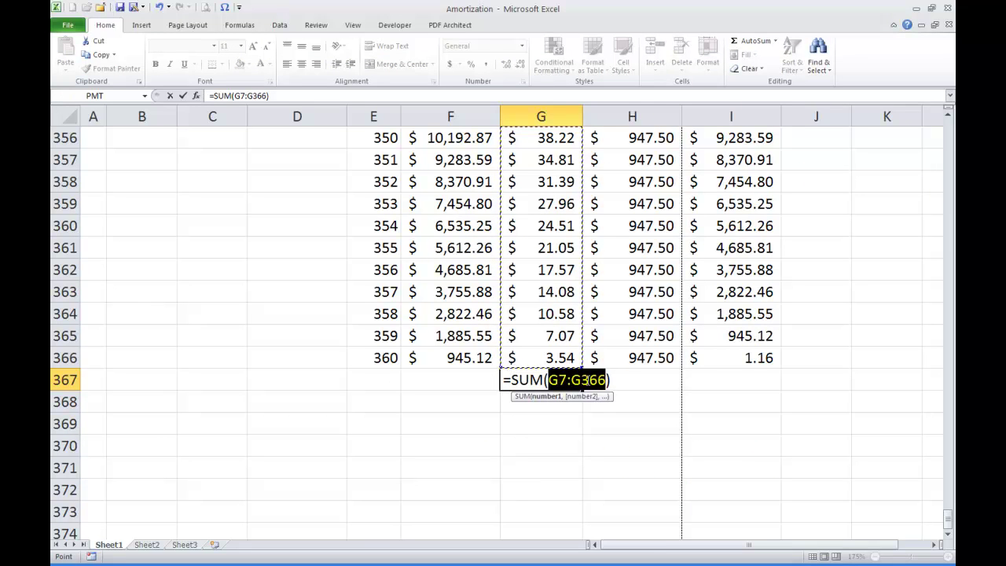
pyautogui.press('Return')
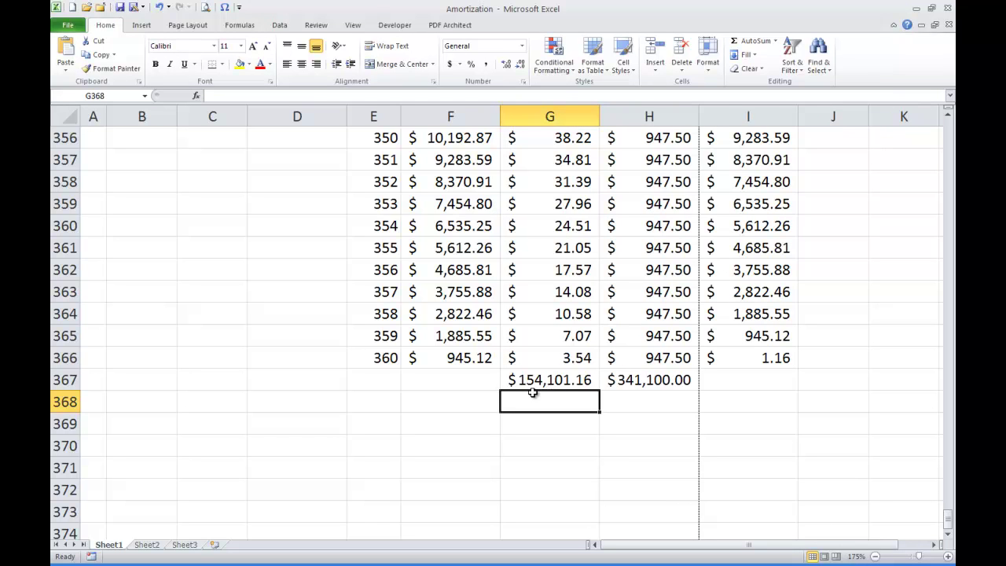
# Link the total interest paid in D13 to the Interest column's total with =G367.
pyautogui.moveTo(948, 525); pyautogui.dragTo(948, 130)
pyautogui.click(304, 407)
pyautogui.write('=')
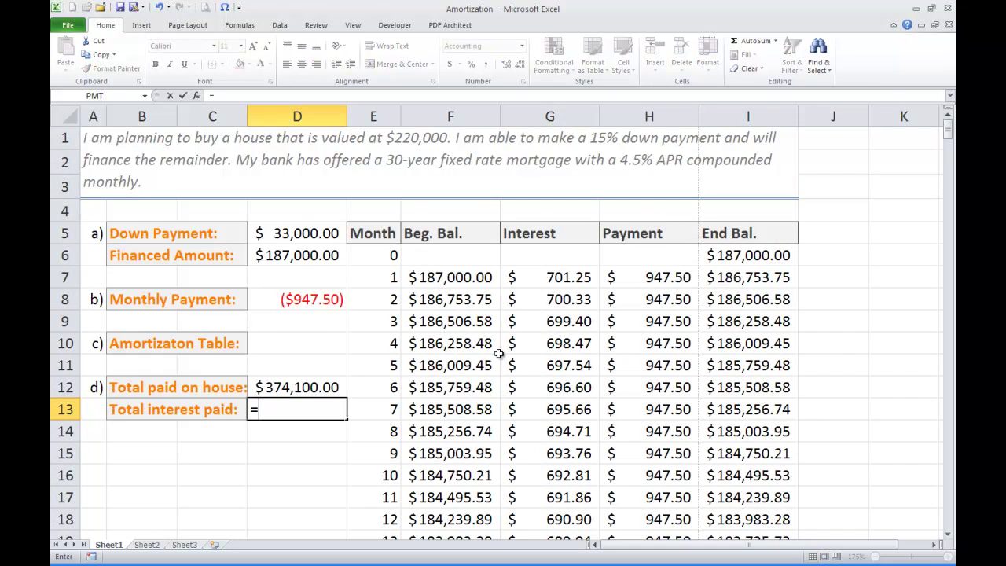
pyautogui.moveTo(948, 129); pyautogui.dragTo(929, 534)
pyautogui.click(554, 513)
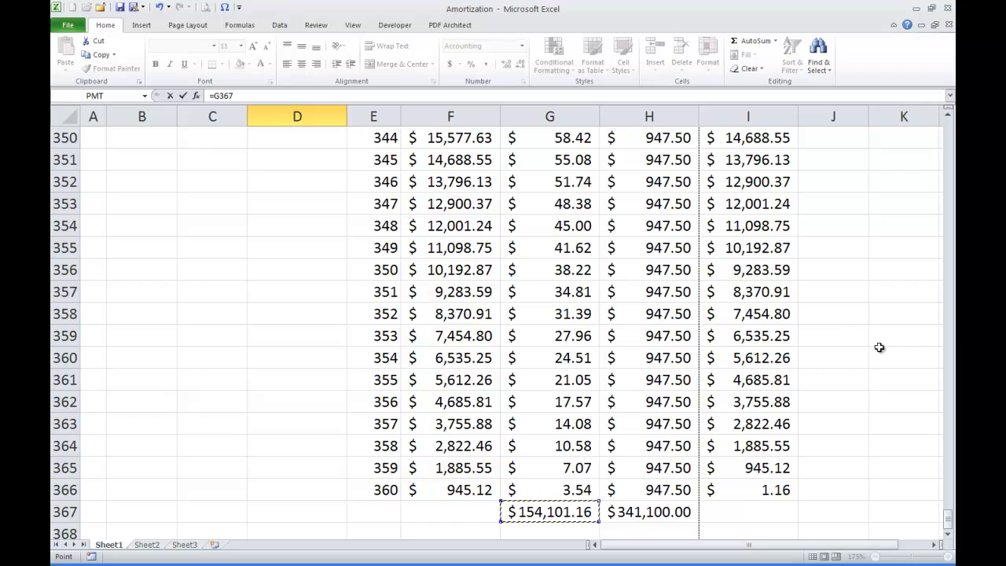
pyautogui.moveTo(948, 509); pyautogui.dragTo(947, 118)
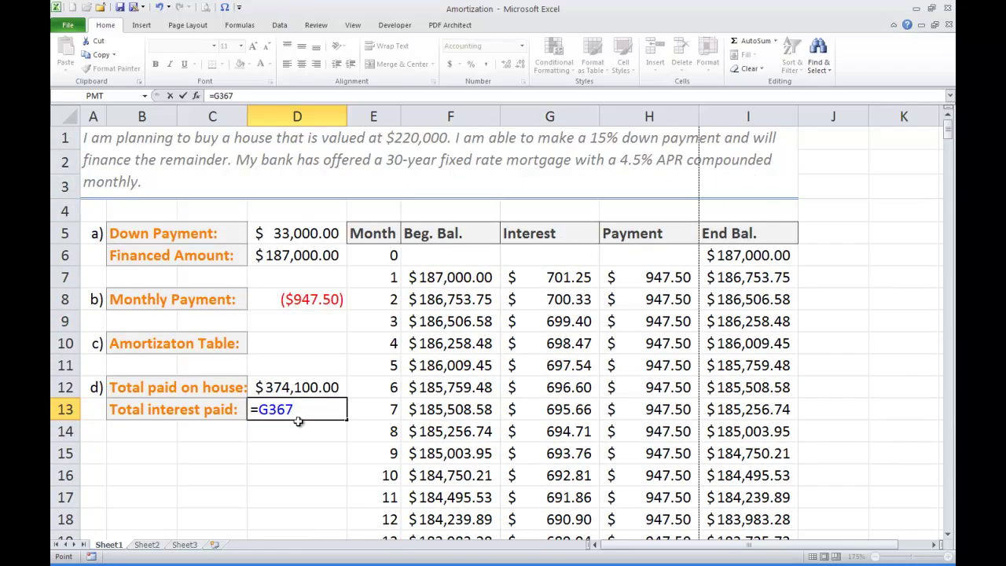
pyautogui.press('Return')
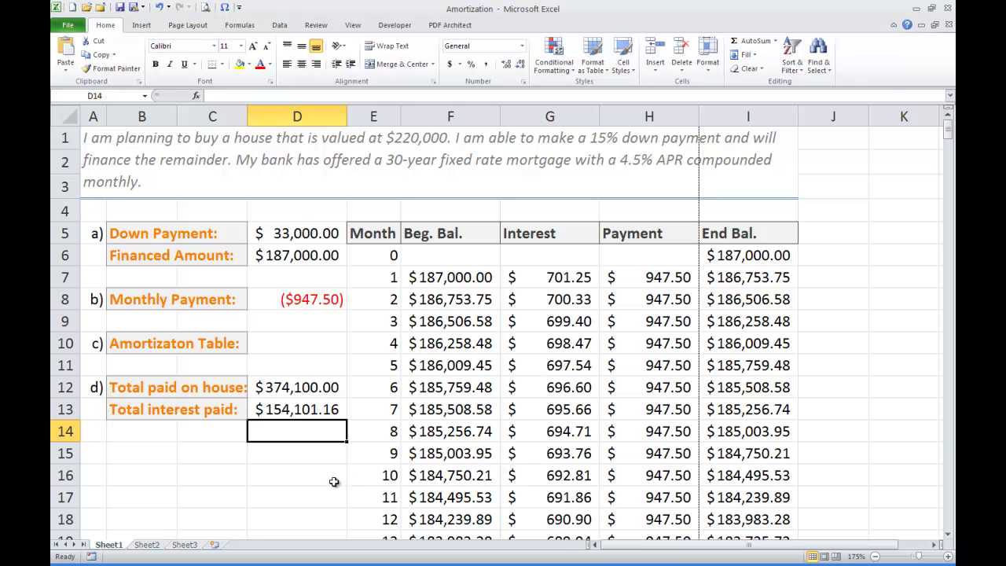
# Examine the amortization table's rows for month 10 and month 120, including the ending balance in I126.
pyautogui.moveTo(368, 476); pyautogui.dragTo(748, 476)
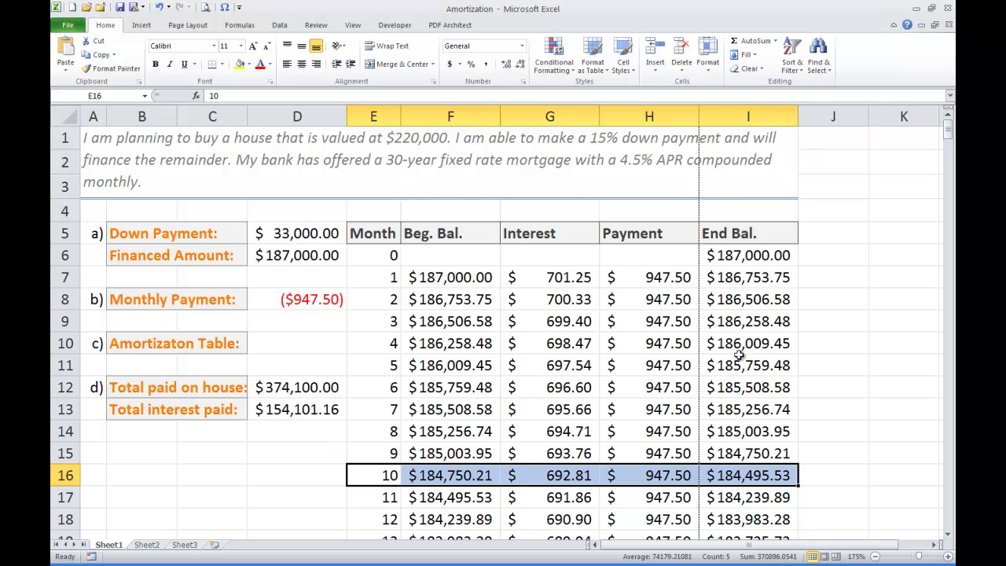
pyautogui.scroll(-7, 737, 356)
pyautogui.scroll(-20, 737, 355)
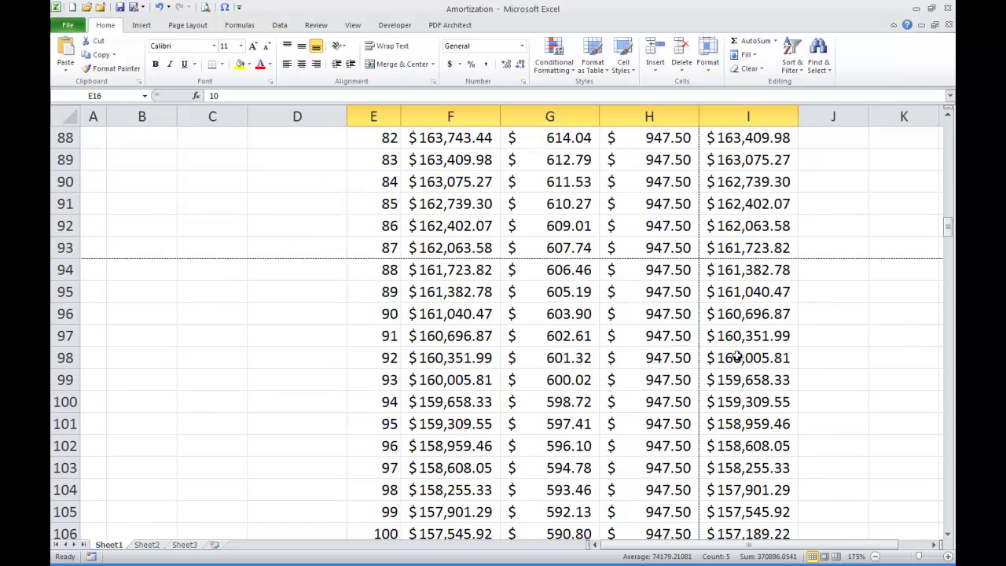
pyautogui.scroll(-6, 737, 355)
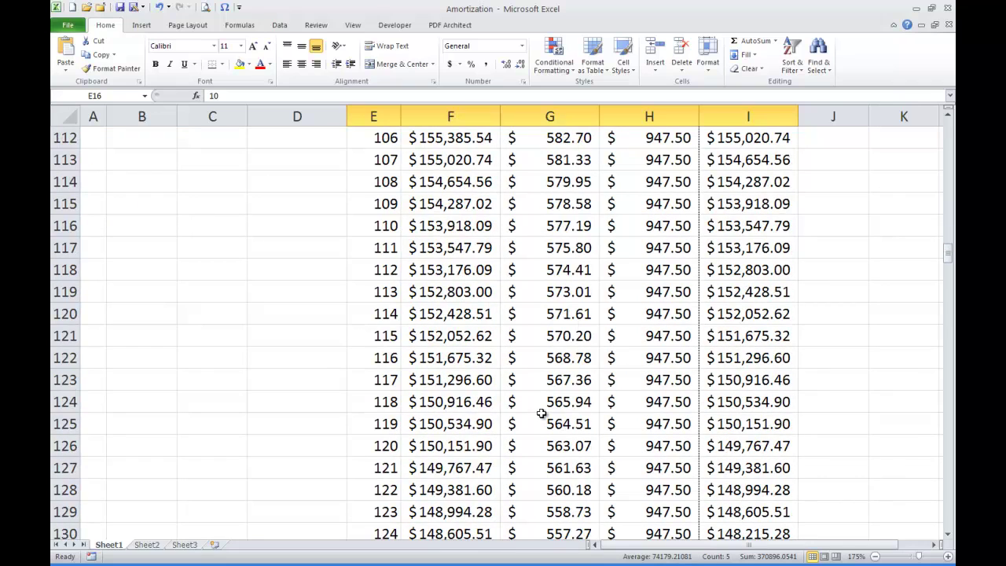
pyautogui.moveTo(382, 445); pyautogui.dragTo(738, 445)
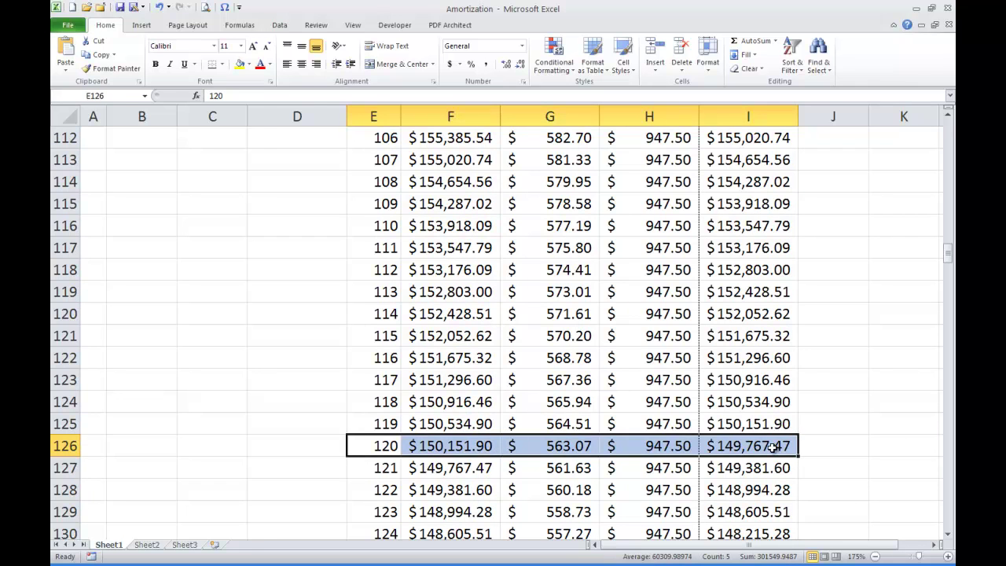
pyautogui.click(770, 448)
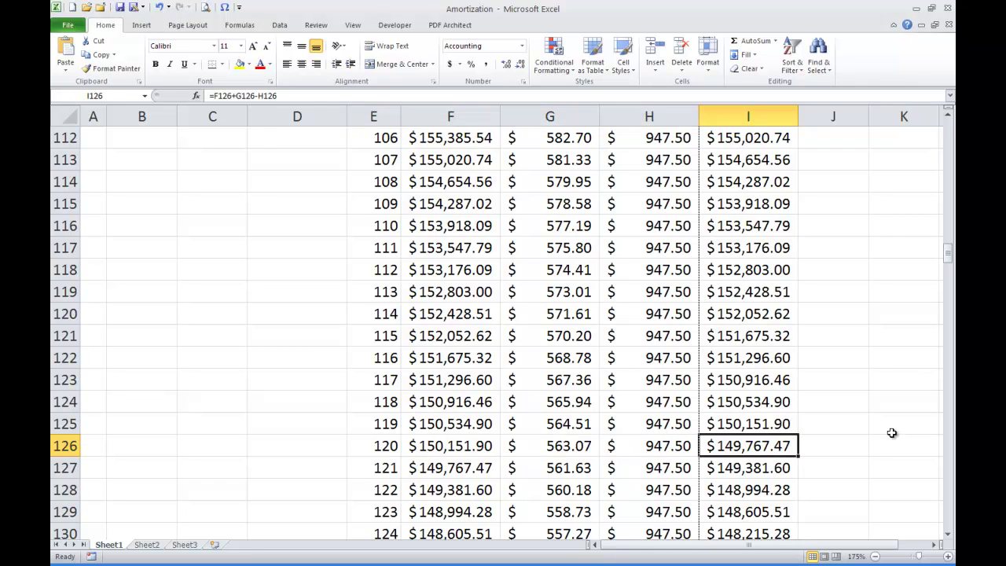